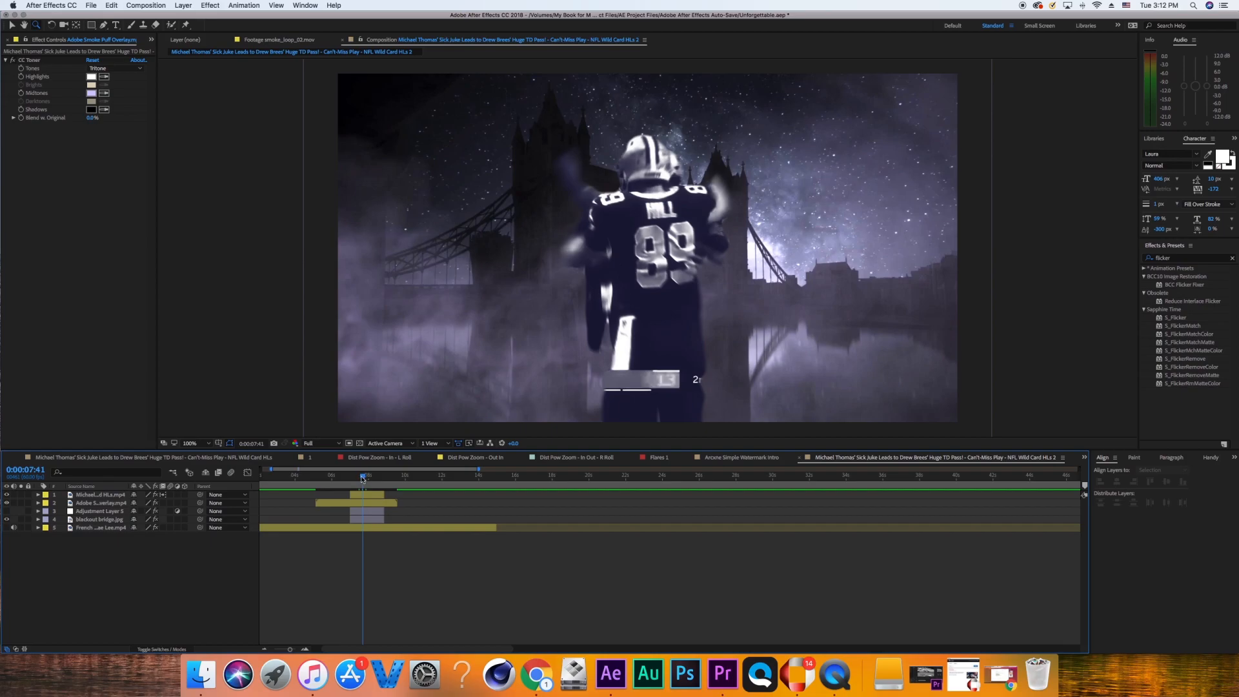
Delete the music track layer whose name begins with "French" from the composition.
drag(362, 479, 373, 479)
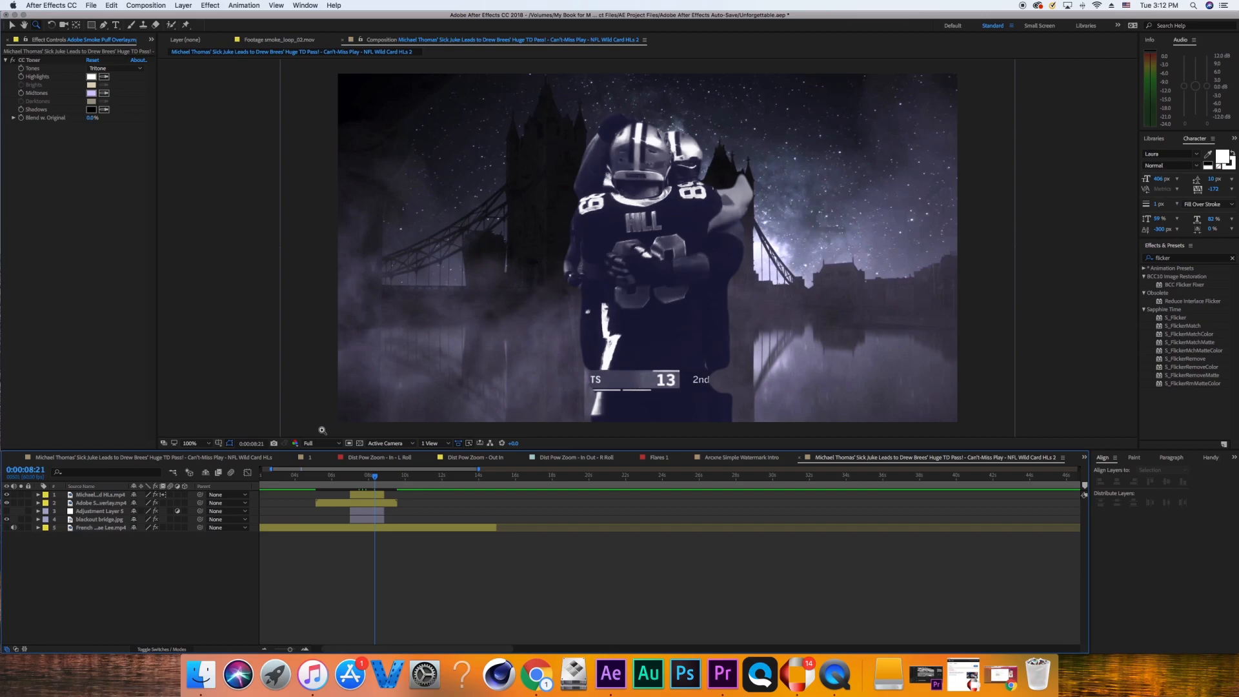
click(369, 495)
click(366, 503)
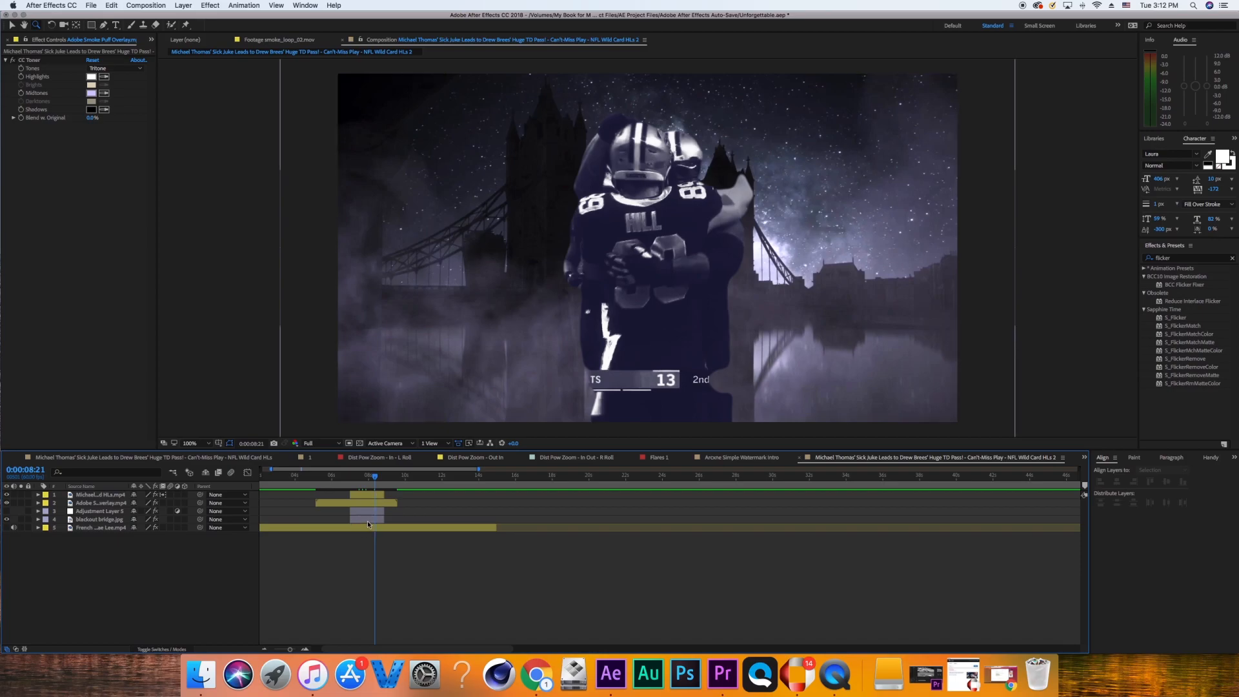
click(367, 522)
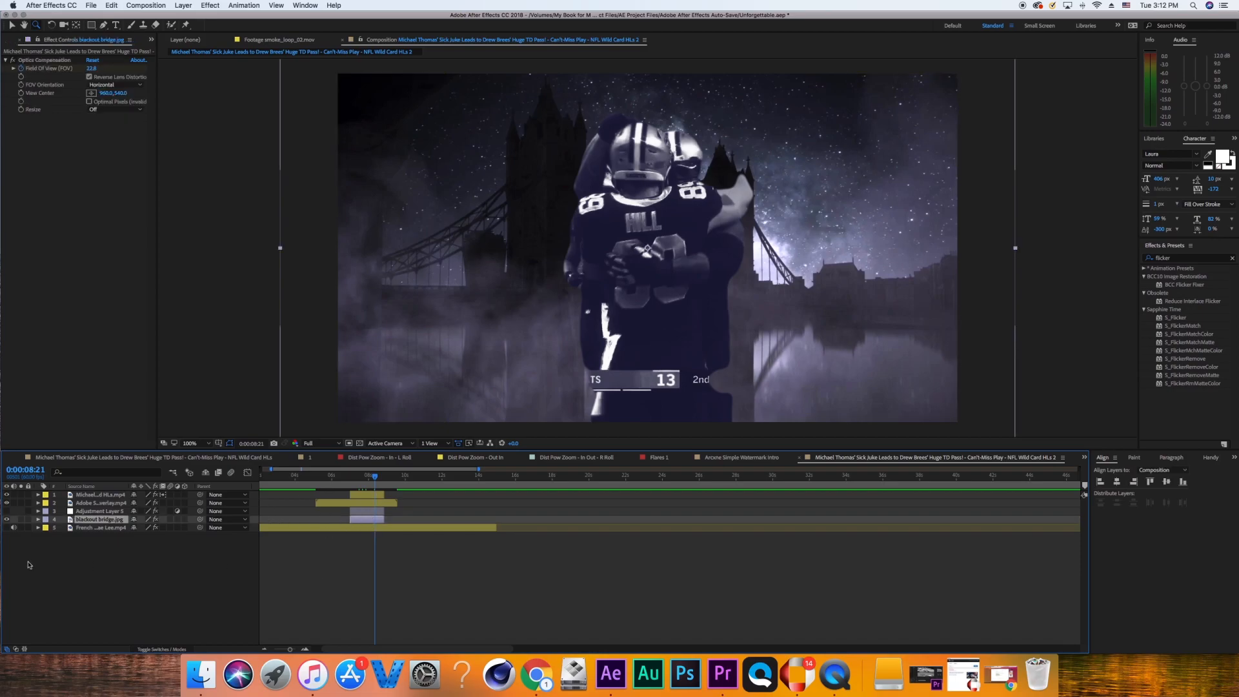
click(100, 527)
key(Delete)
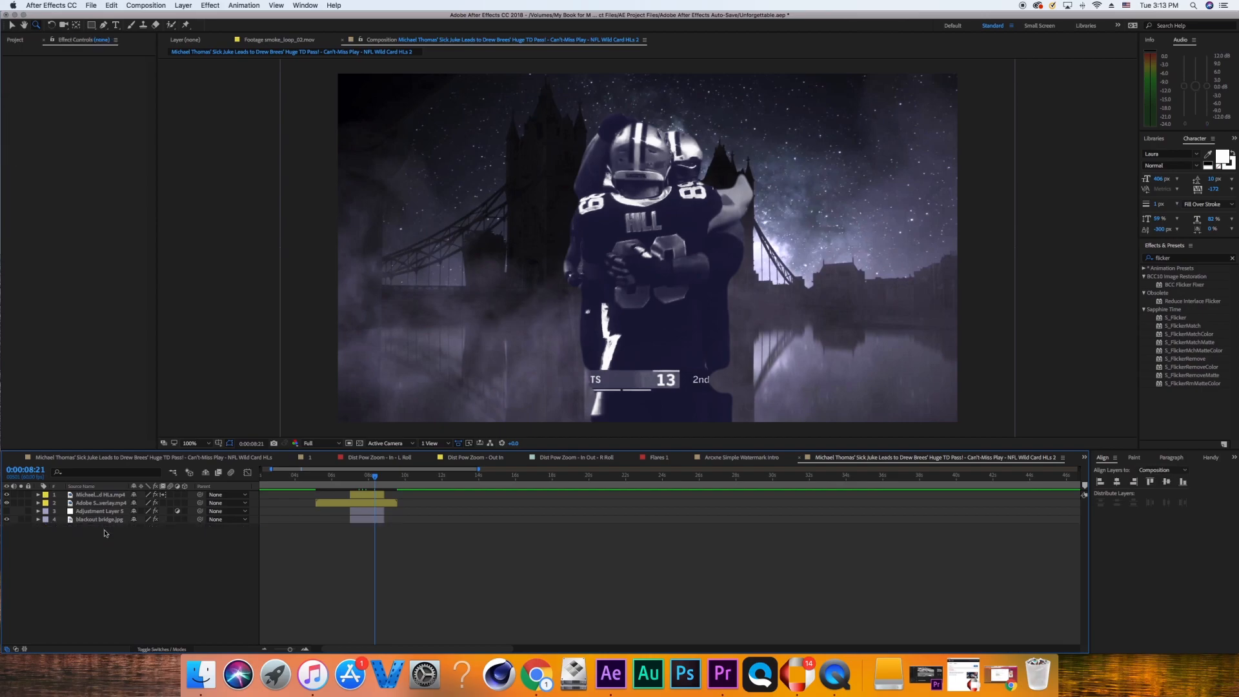
Examine the effects applied to the smoke overlay and football player clip layers.
click(273, 511)
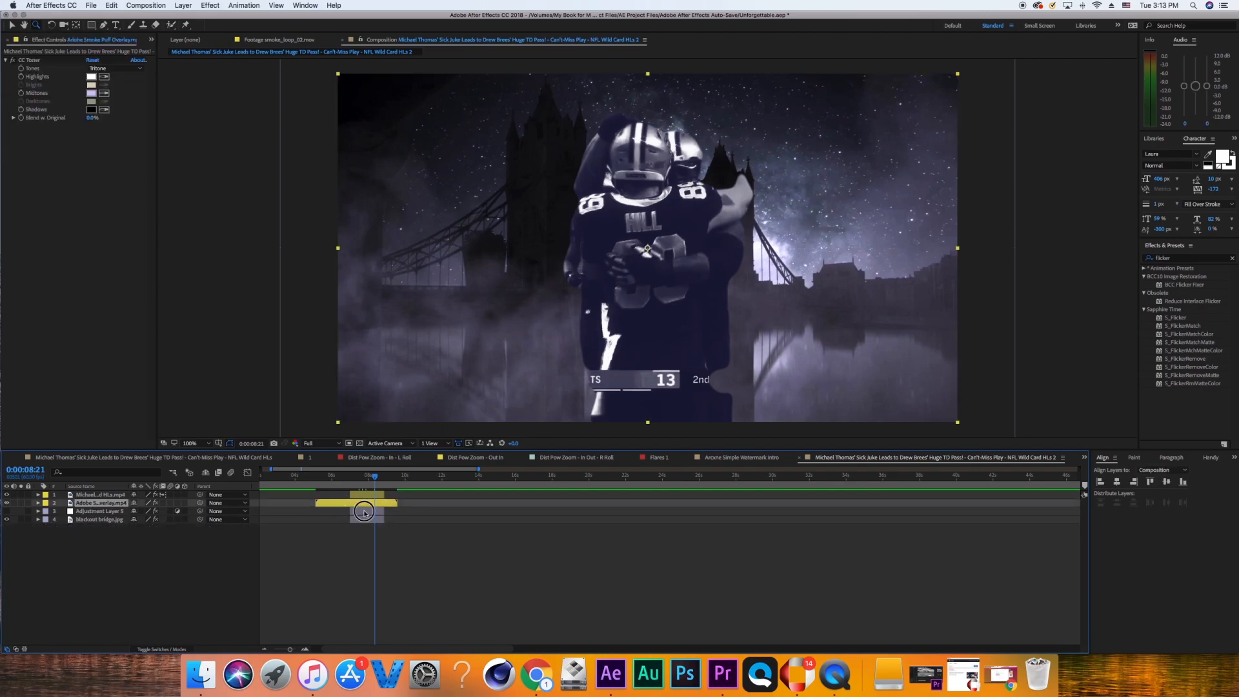
click(122, 504)
click(119, 495)
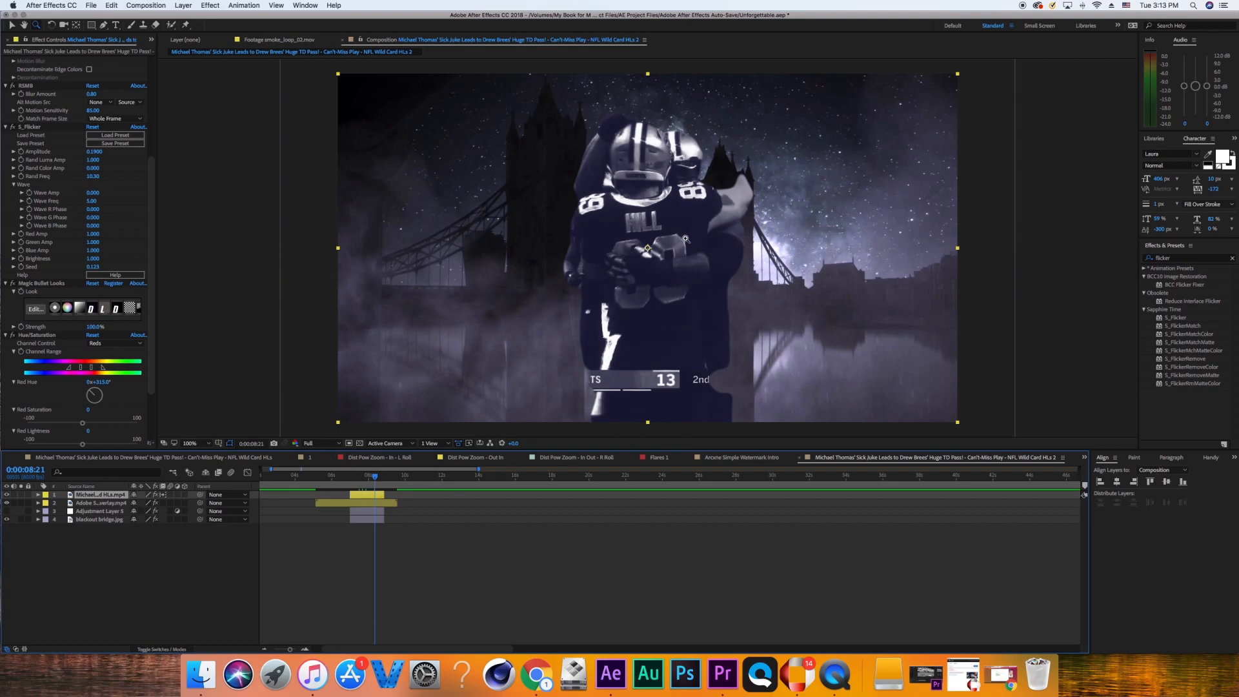
scroll(58, 203, up, 5)
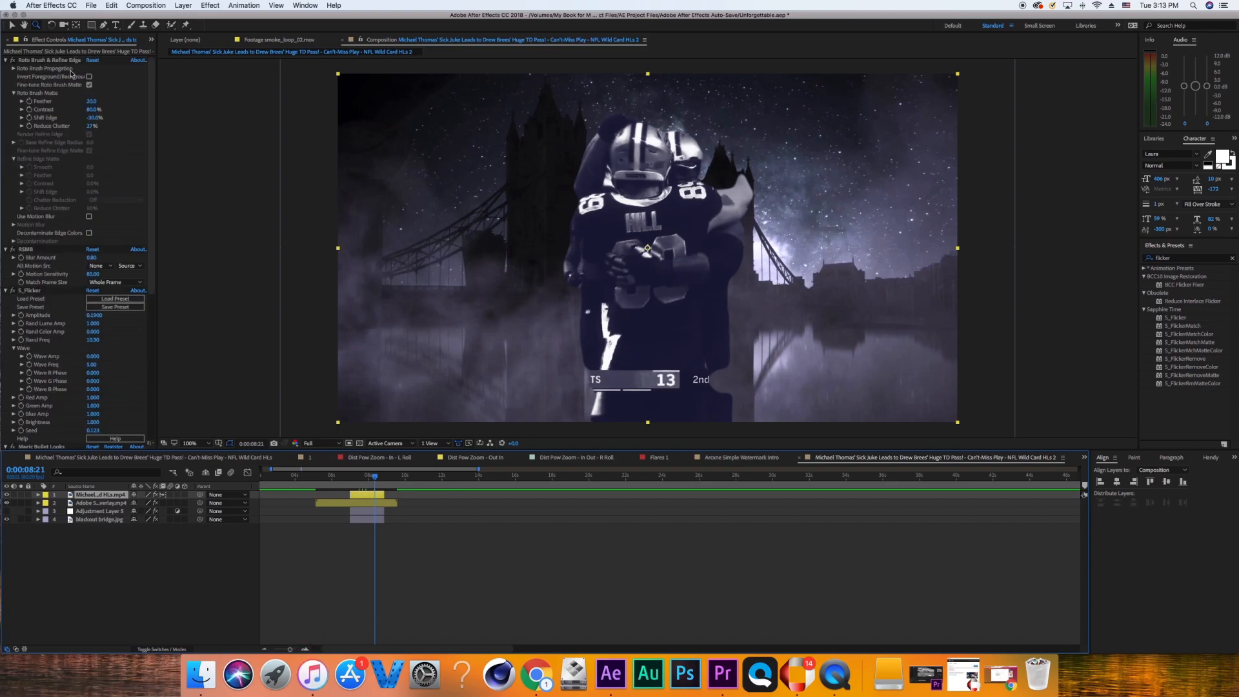
click(407, 577)
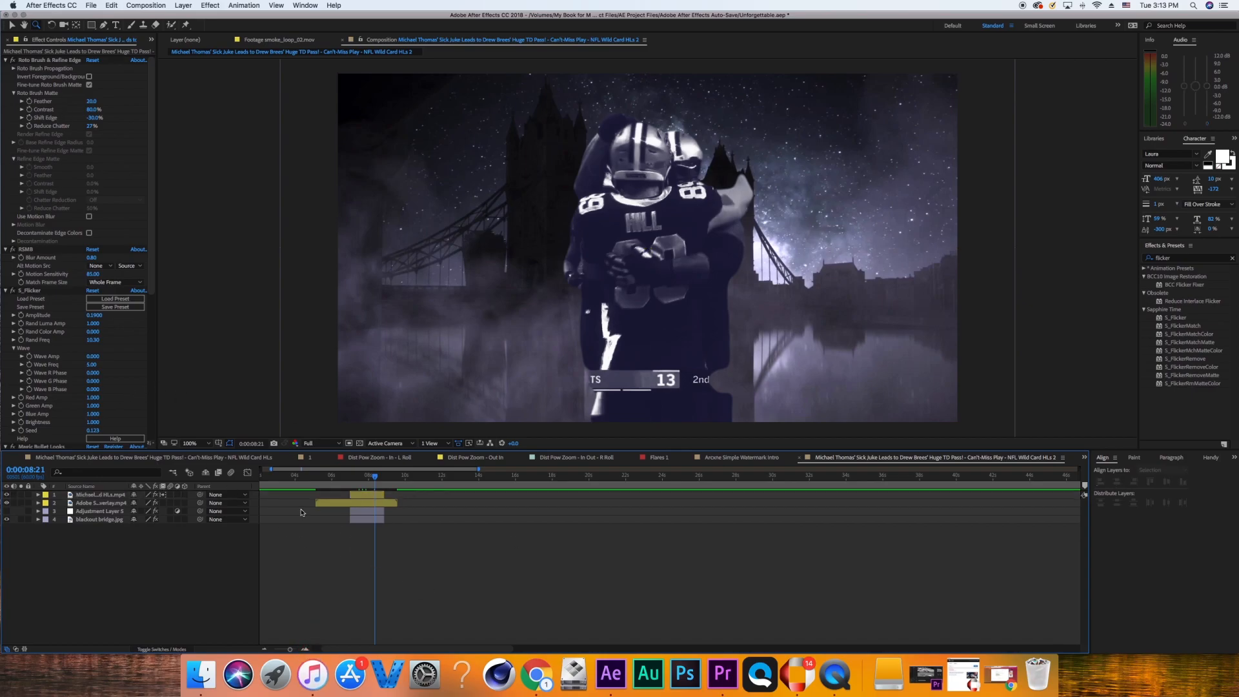
click(151, 40)
click(159, 49)
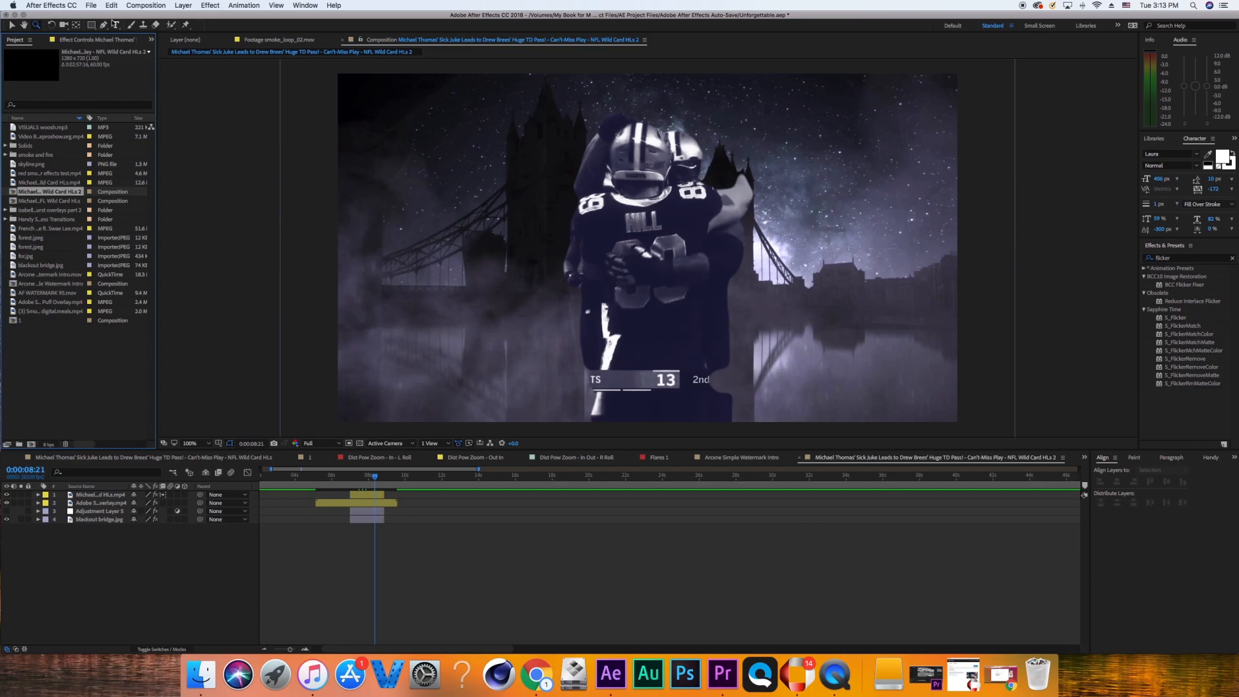
Add a text layer reading "ARCXNE" over the football player in the composition.
click(116, 25)
click(565, 243)
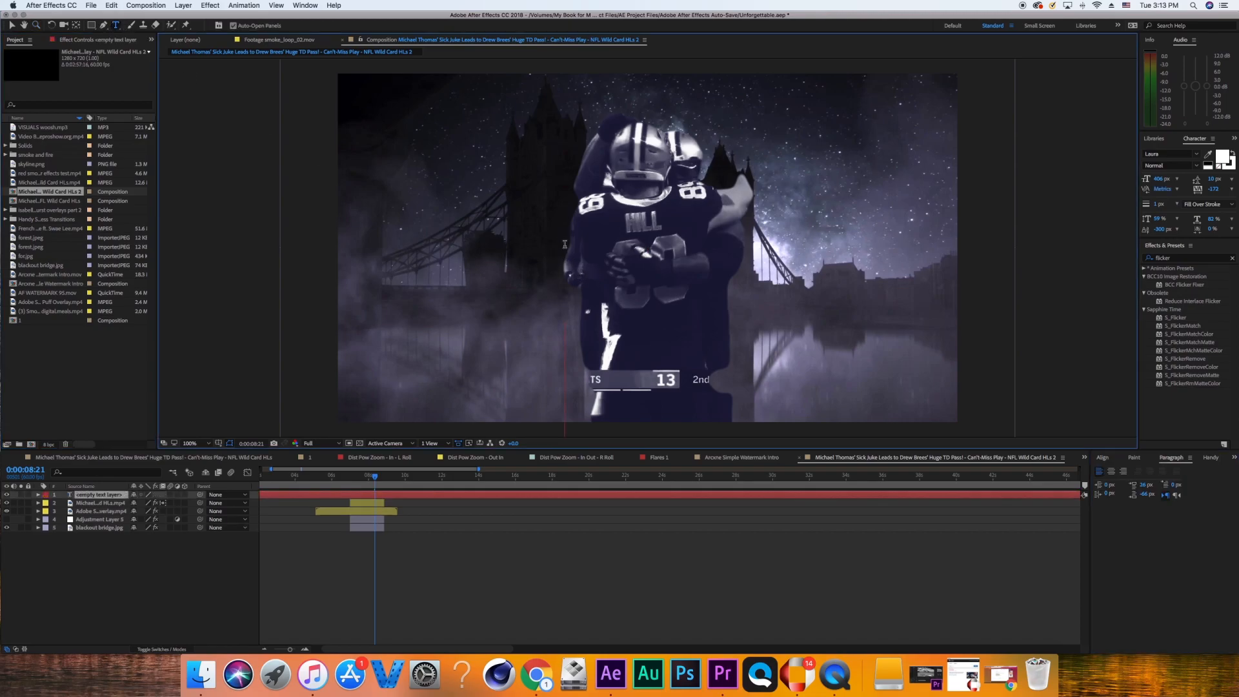
text(ARCXNE)
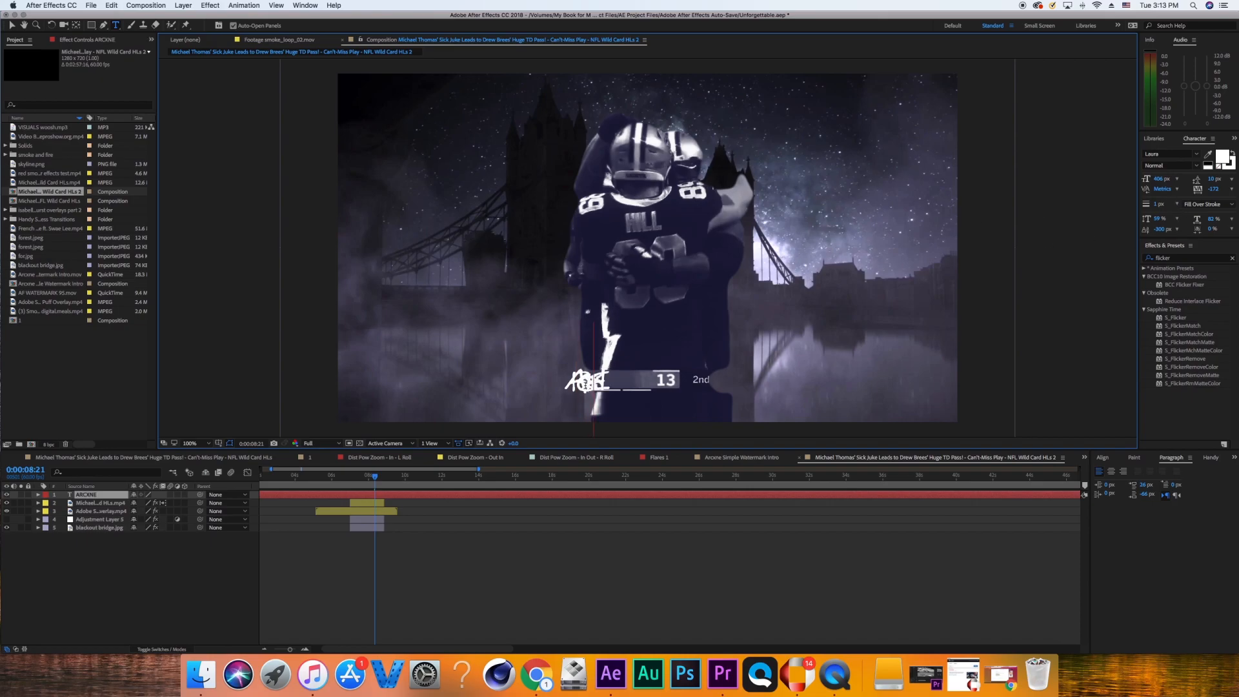
Set the tracking of the whole ARCXNE text to 1000.
click(1213, 190)
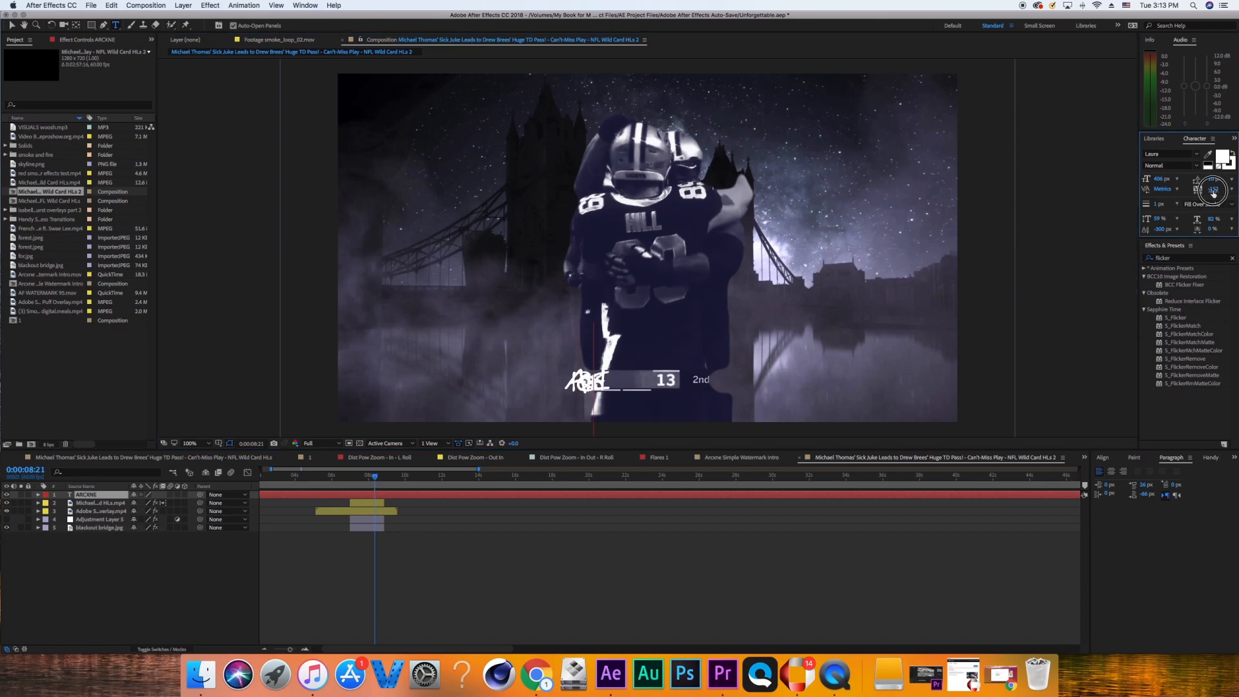
text(1000)
key(Return)
drag(611, 385, 533, 387)
click(1213, 190)
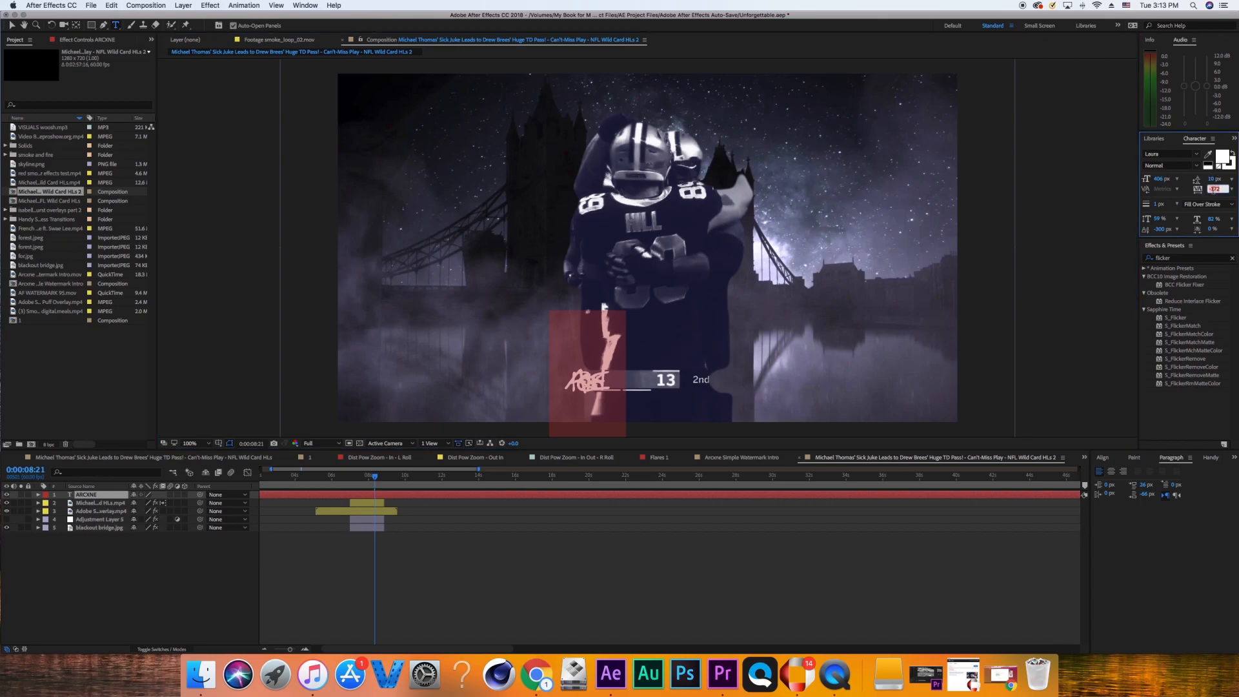
text(1000)
key(Return)
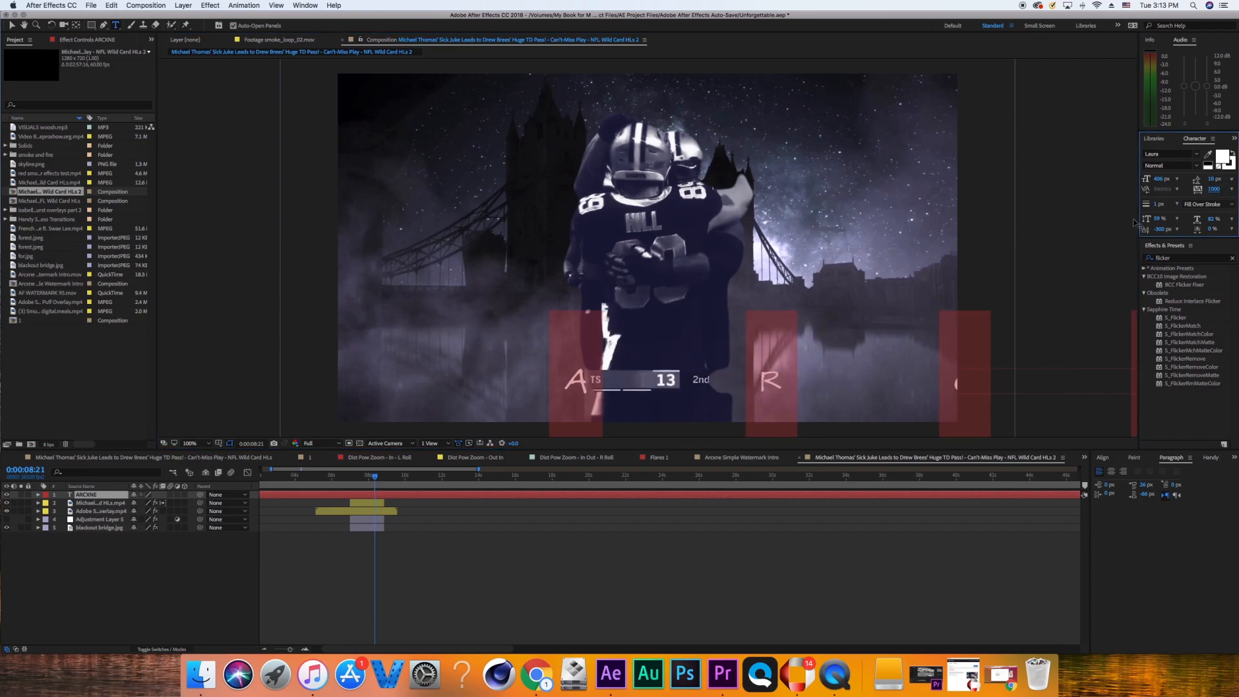
Tighten the ARCXNE text's tracking to about 110 and enlarge its font size.
drag(1213, 189, 960, 200)
mouse_move(1160, 179)
mouse_down()
mouse_move(1193, 179)
mouse_move(1162, 207)
mouse_move(1181, 207)
mouse_move(1161, 208)
mouse_move(1234, 166)
mouse_up()
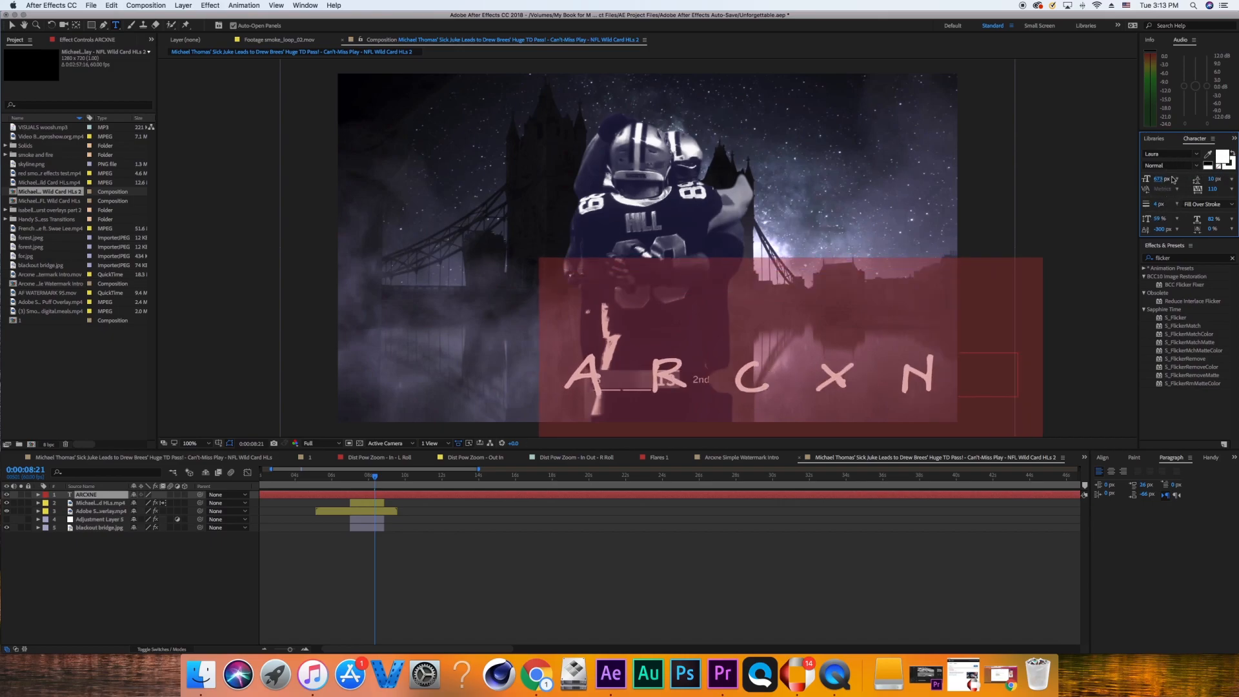
drag(1160, 179, 1234, 181)
Centre the ARCXNE title in the frame and enlarge its font size to about 859 px so it nearly spans the width.
click(11, 25)
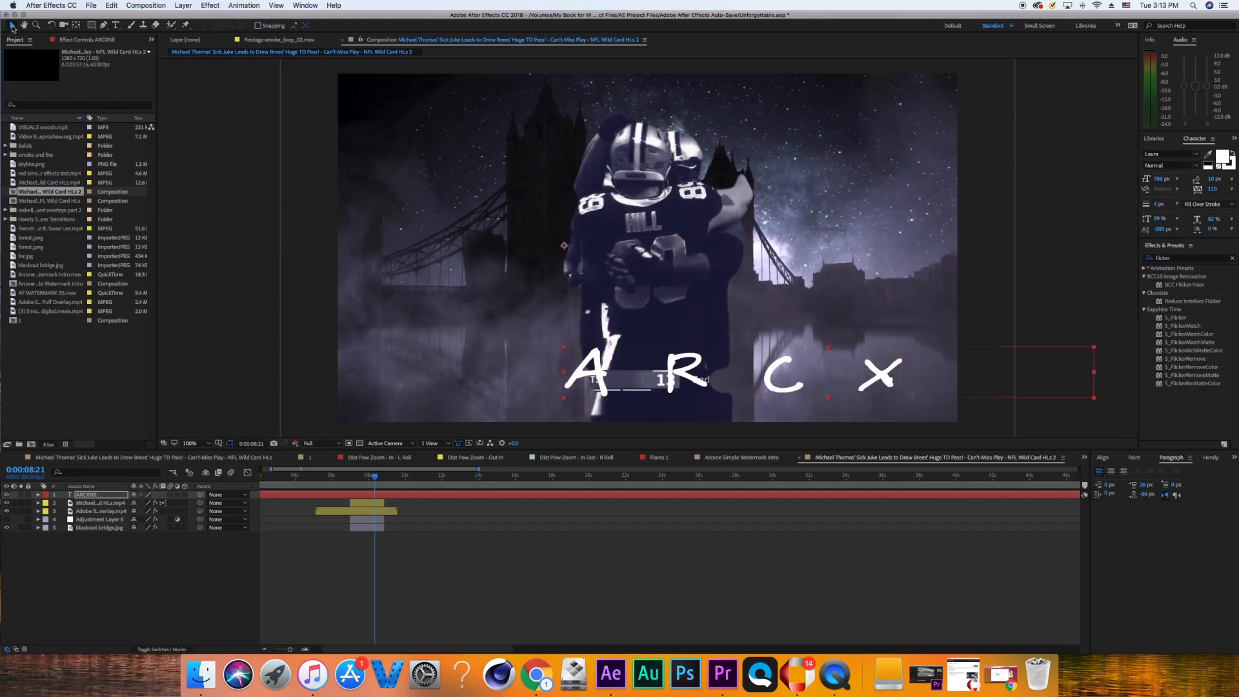
drag(877, 364, 731, 256)
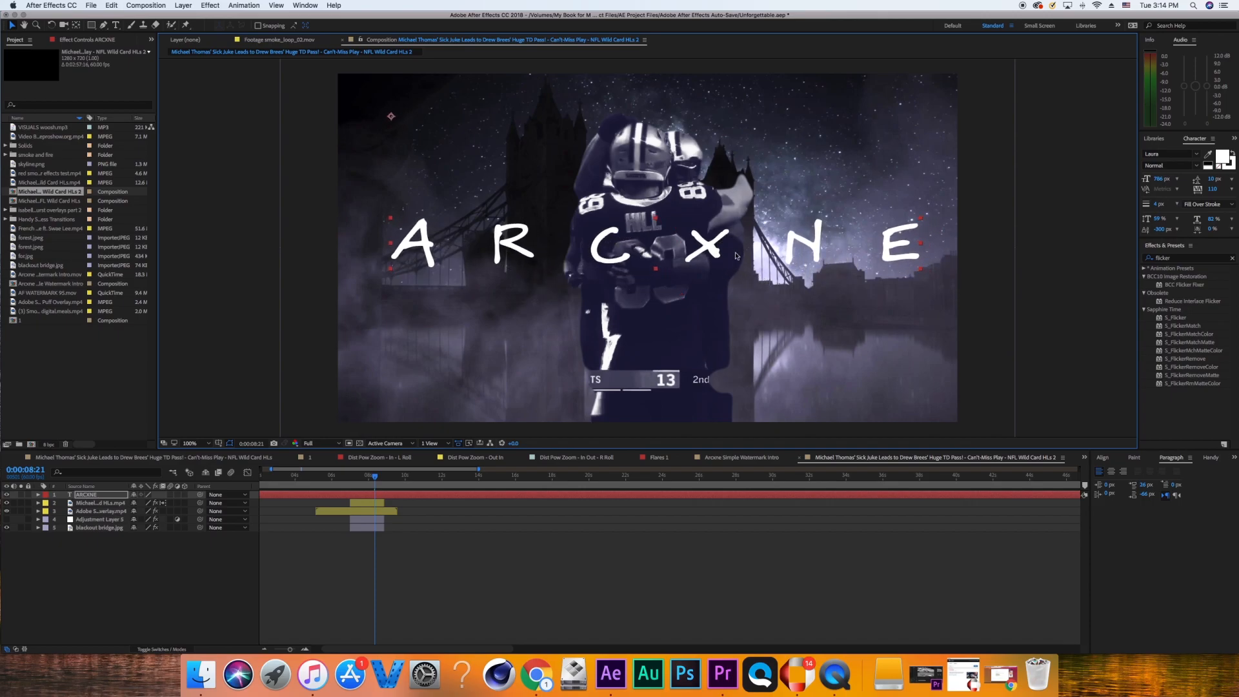
drag(1158, 179, 1181, 180)
click(928, 244)
drag(928, 243, 913, 247)
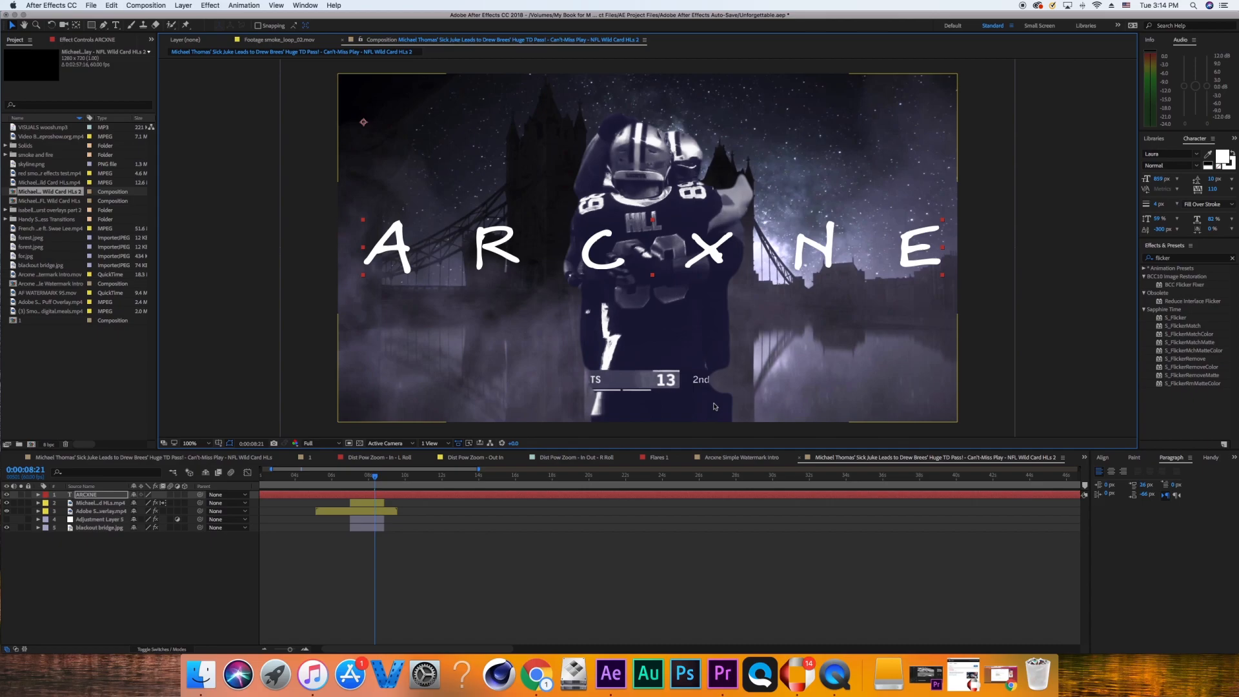
Solo the ARCXNE text layer so only the title shows in the composition.
click(360, 568)
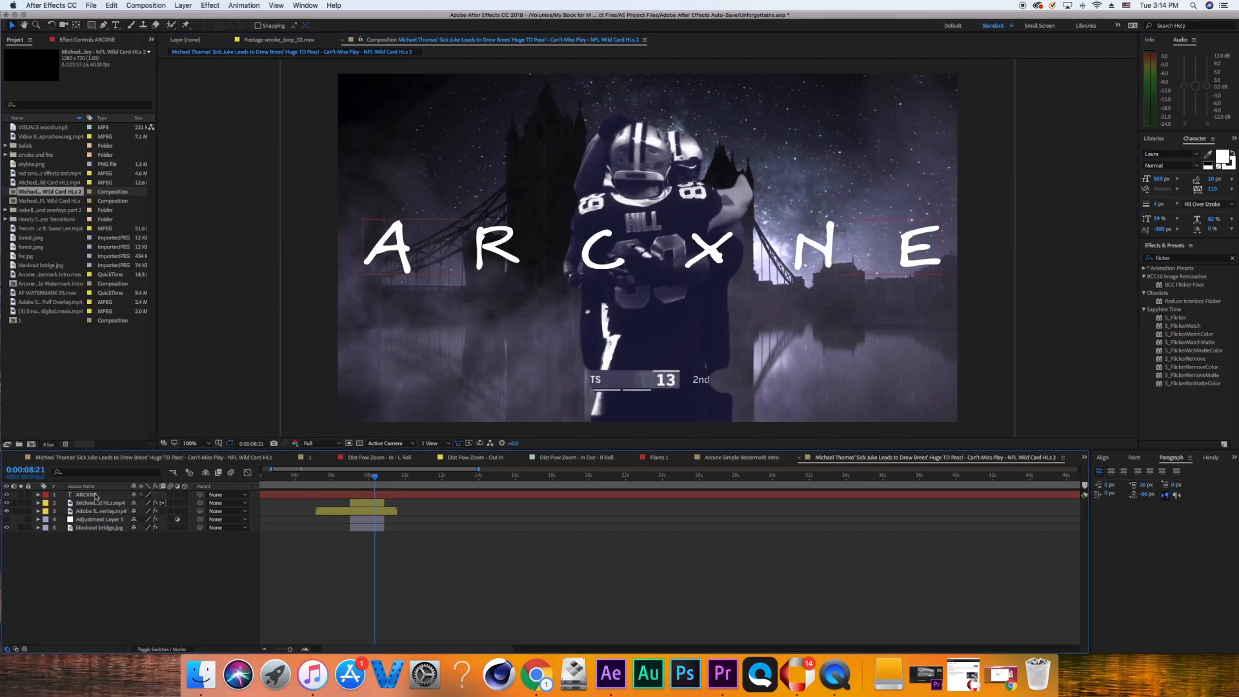
click(351, 495)
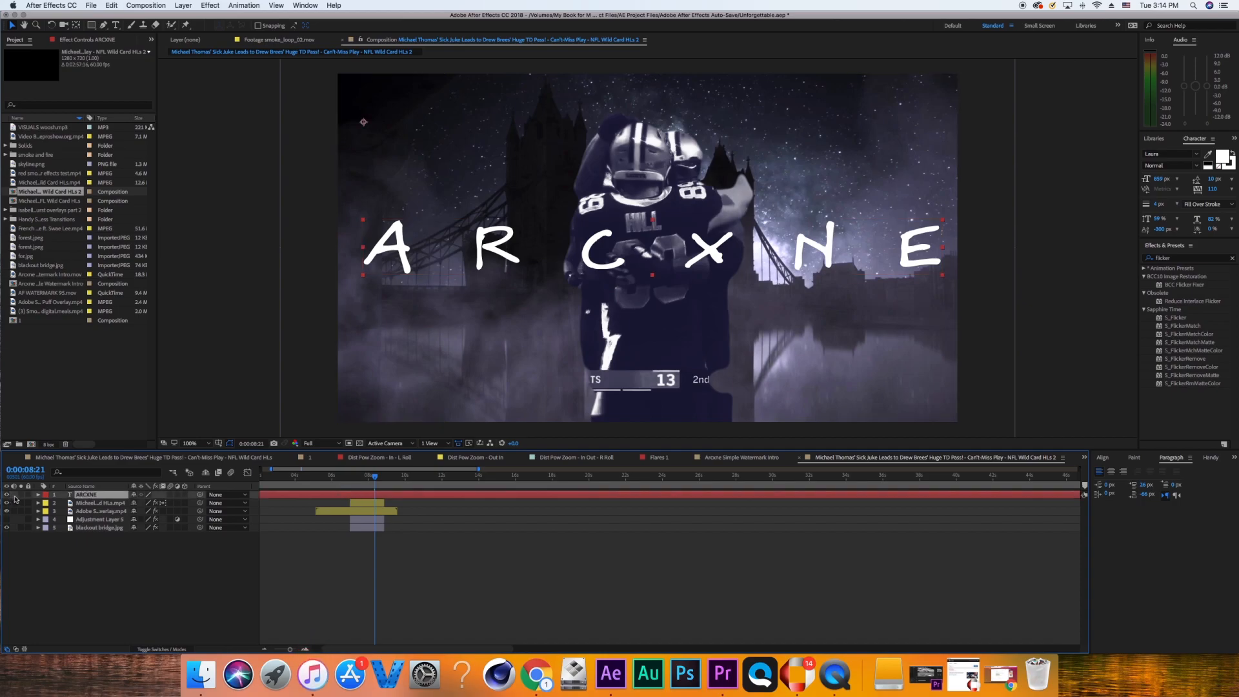
click(21, 495)
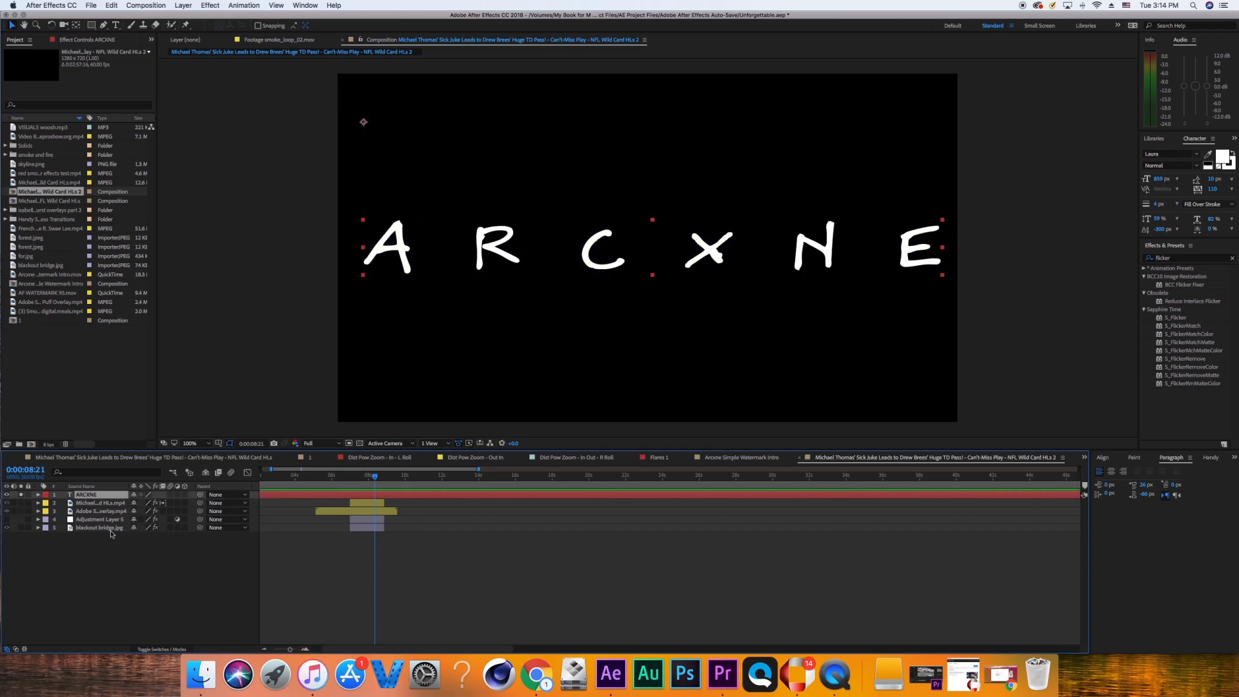
click(20, 495)
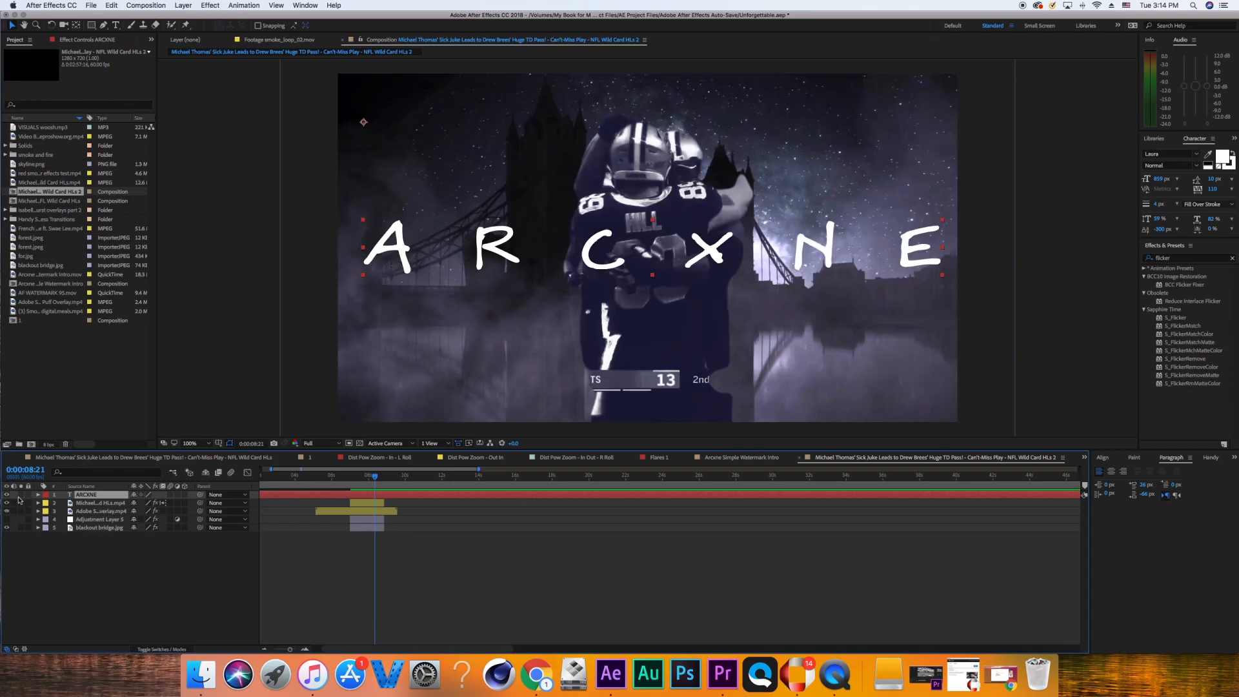
click(21, 494)
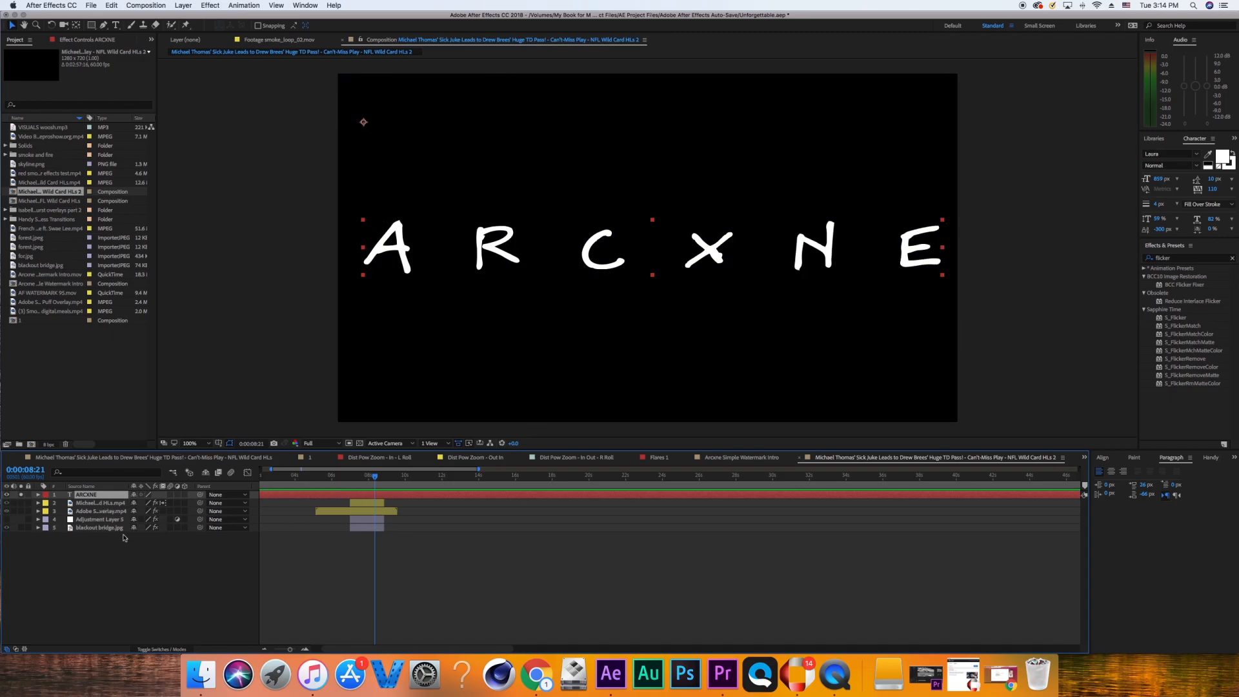
Start a mask path on the ARCXNE layer with the Pen tool, from just outside the A's lower-left end up its left stroke.
click(103, 25)
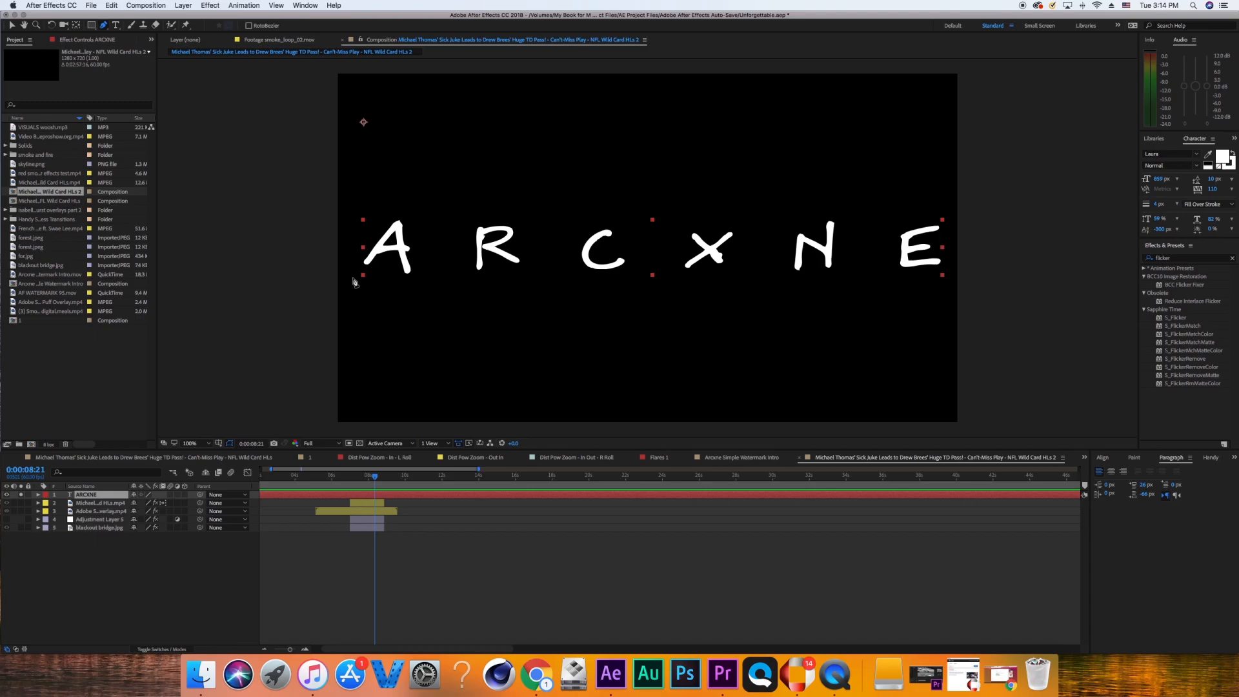
scroll(355, 282, up, 1)
scroll(354, 282, down, 1)
click(356, 276)
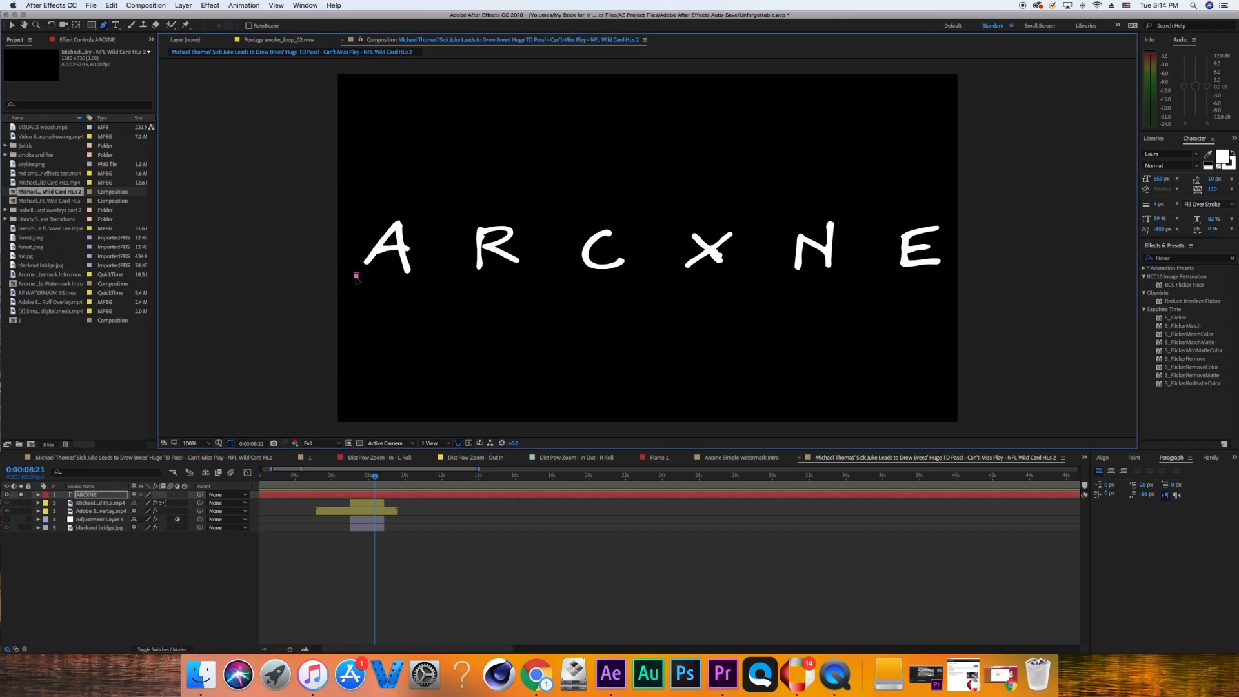
scroll(356, 277, up, 1)
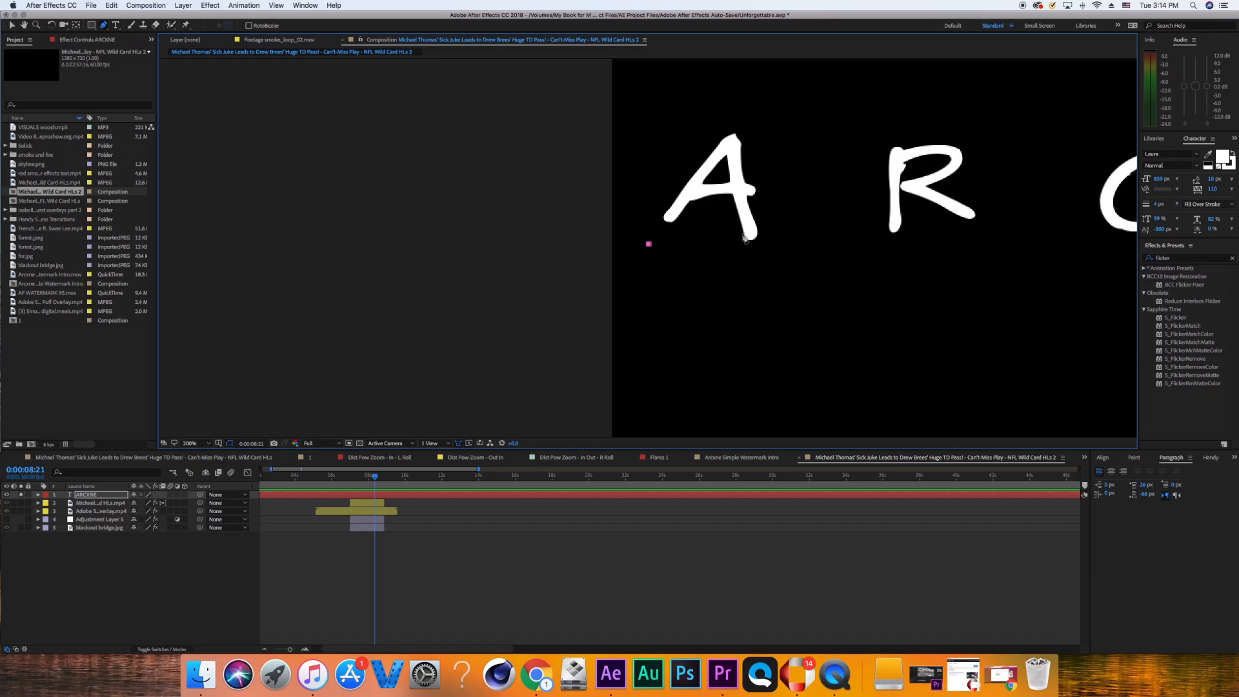
click(670, 218)
click(692, 185)
click(705, 167)
click(717, 154)
Continue the mask path down the centre of the A's right stroke to a point just below the letter.
click(735, 168)
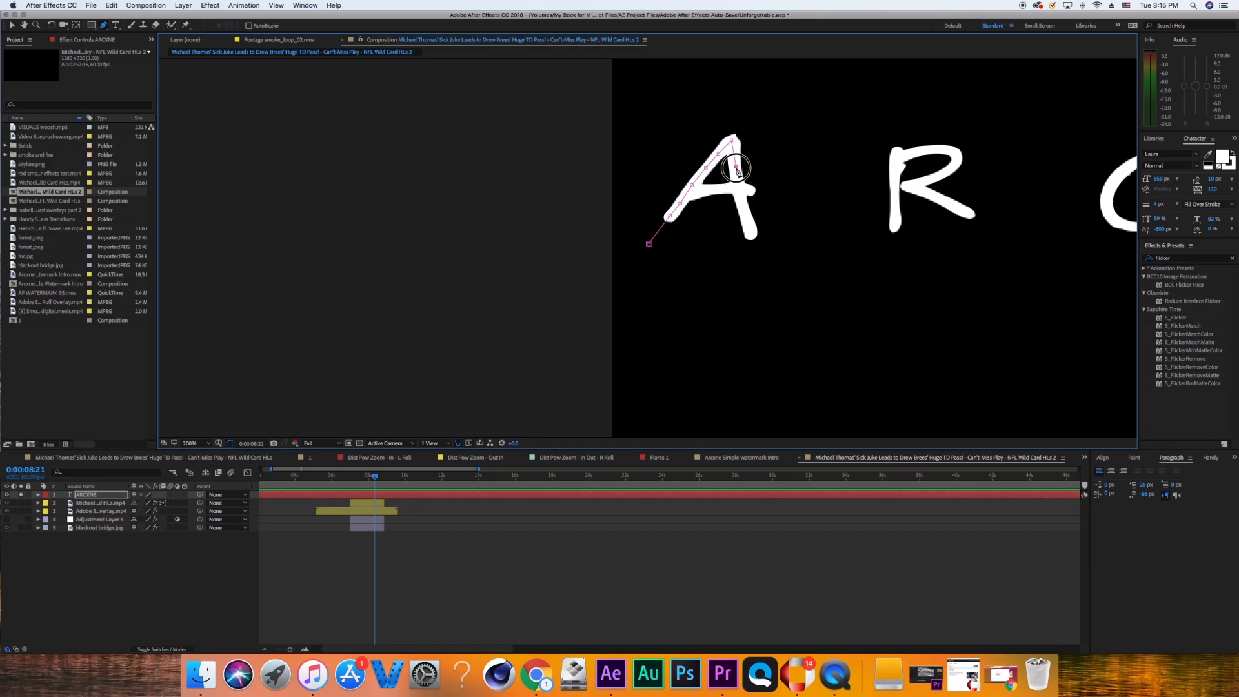
click(739, 189)
click(743, 209)
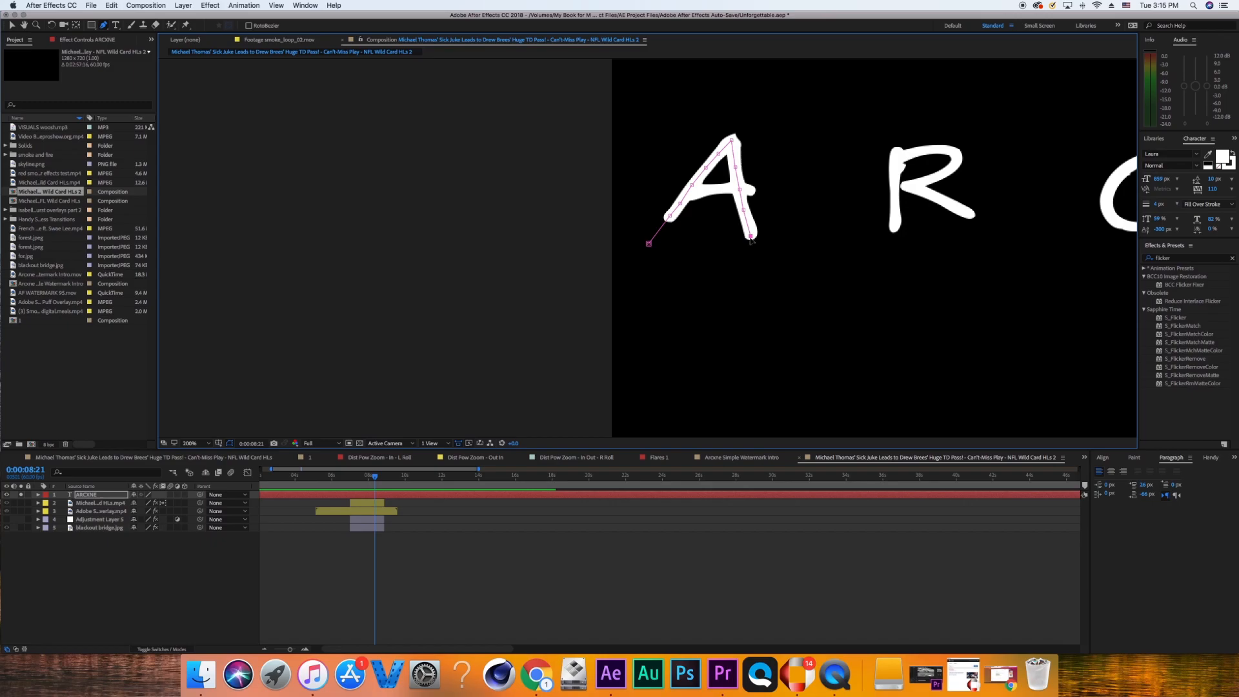
click(751, 234)
click(760, 259)
Route the mask path around the outside of the A's lower left, and trace its crossbar to just past the right edge.
click(617, 267)
click(622, 188)
drag(621, 188, 623, 190)
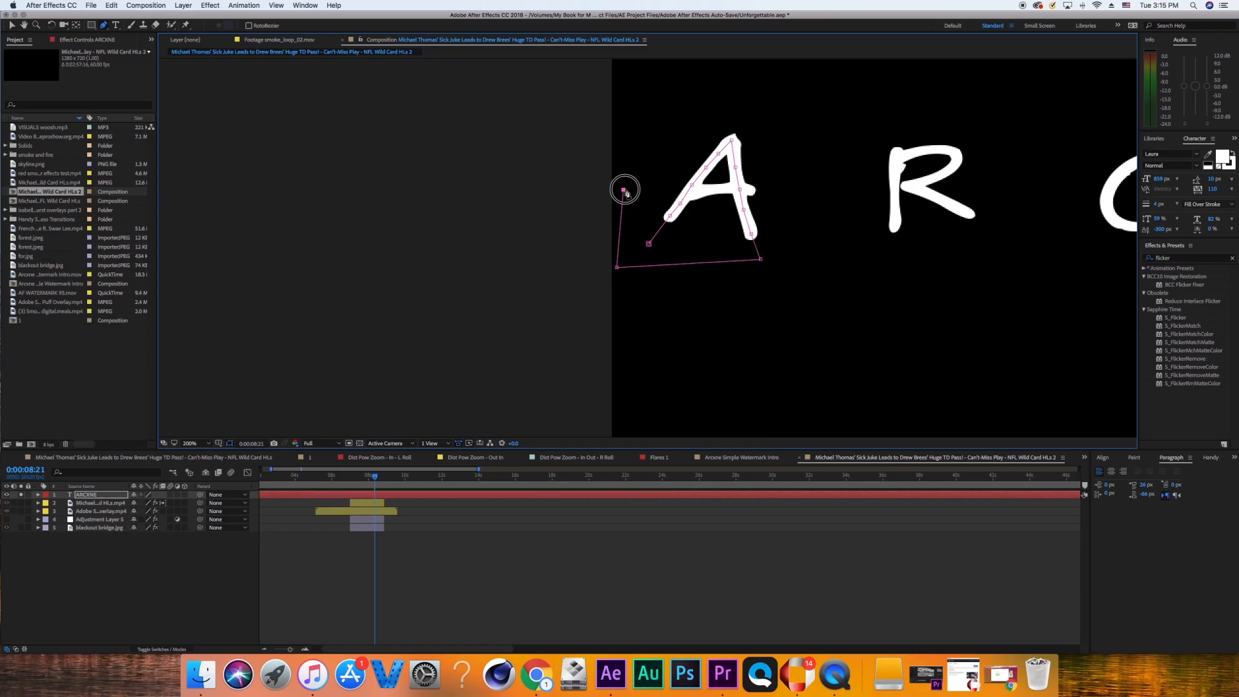
click(677, 192)
click(699, 191)
click(713, 189)
click(729, 190)
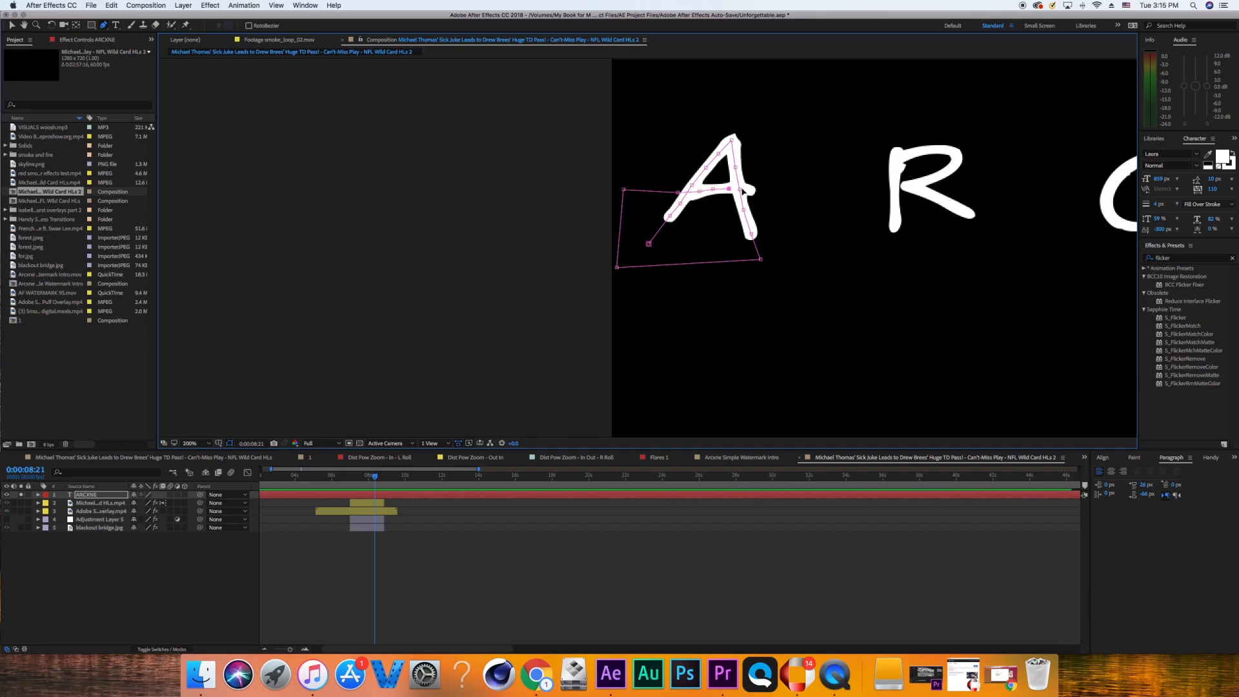
click(760, 196)
drag(763, 203, 771, 208)
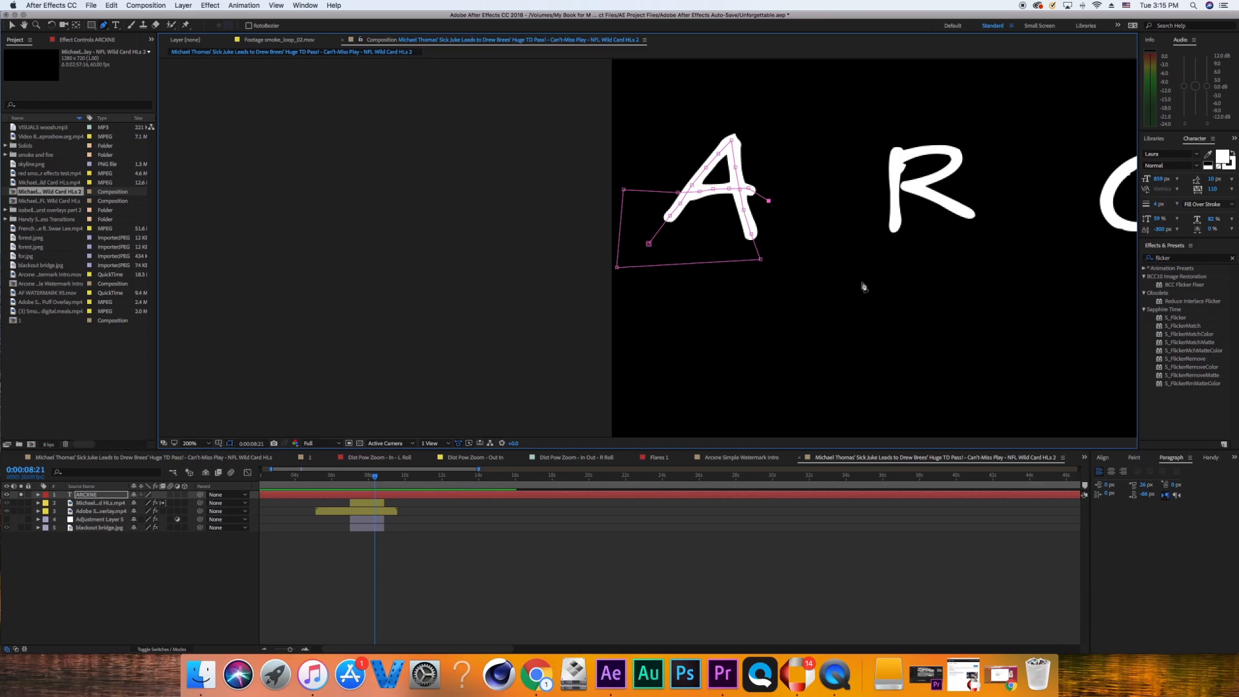
Extend the mask path to below the R and trace its vertical stem upward to just above the letter.
click(895, 251)
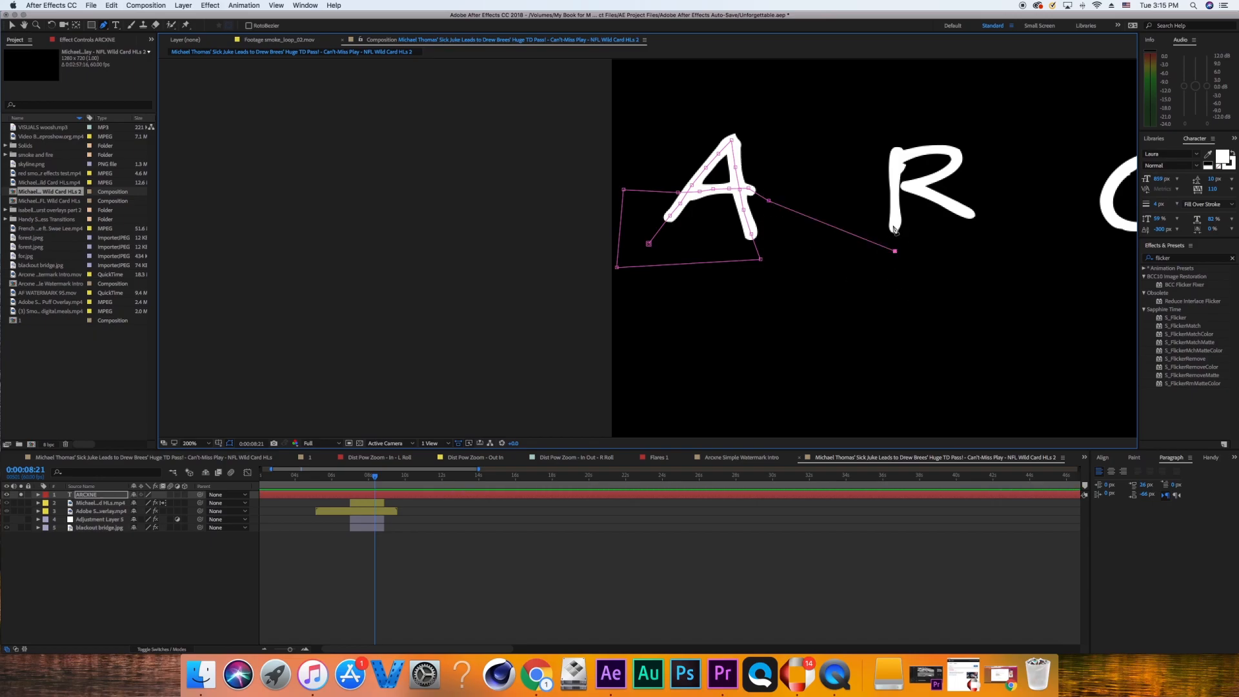
click(894, 226)
click(895, 205)
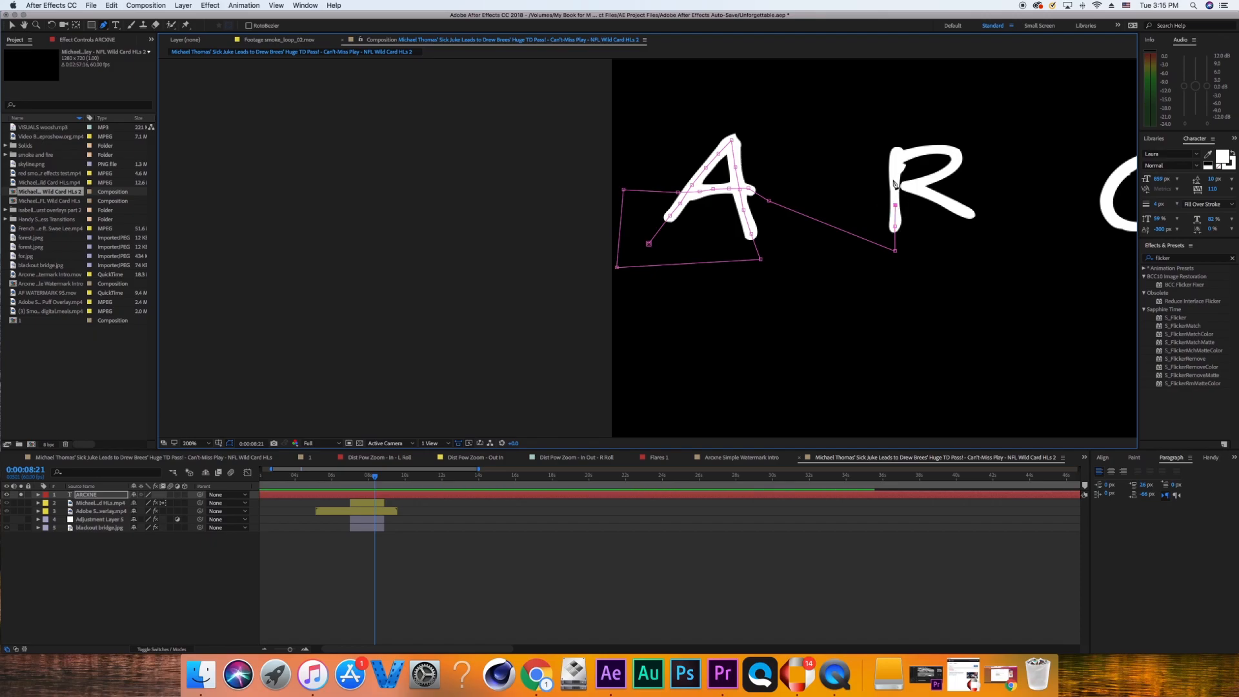
click(894, 179)
click(896, 175)
click(901, 134)
Loop the mask path around the outside of the R's upper left, and trace its bowl back toward the stem.
click(808, 138)
click(818, 195)
click(889, 160)
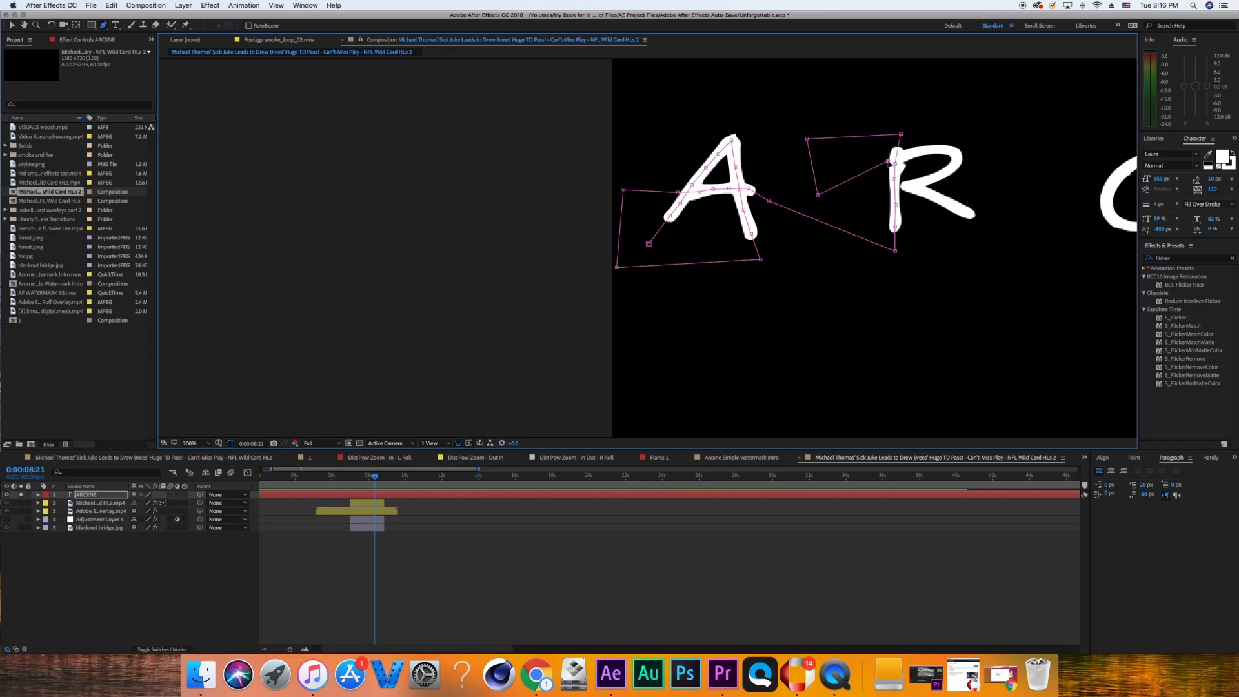
click(907, 154)
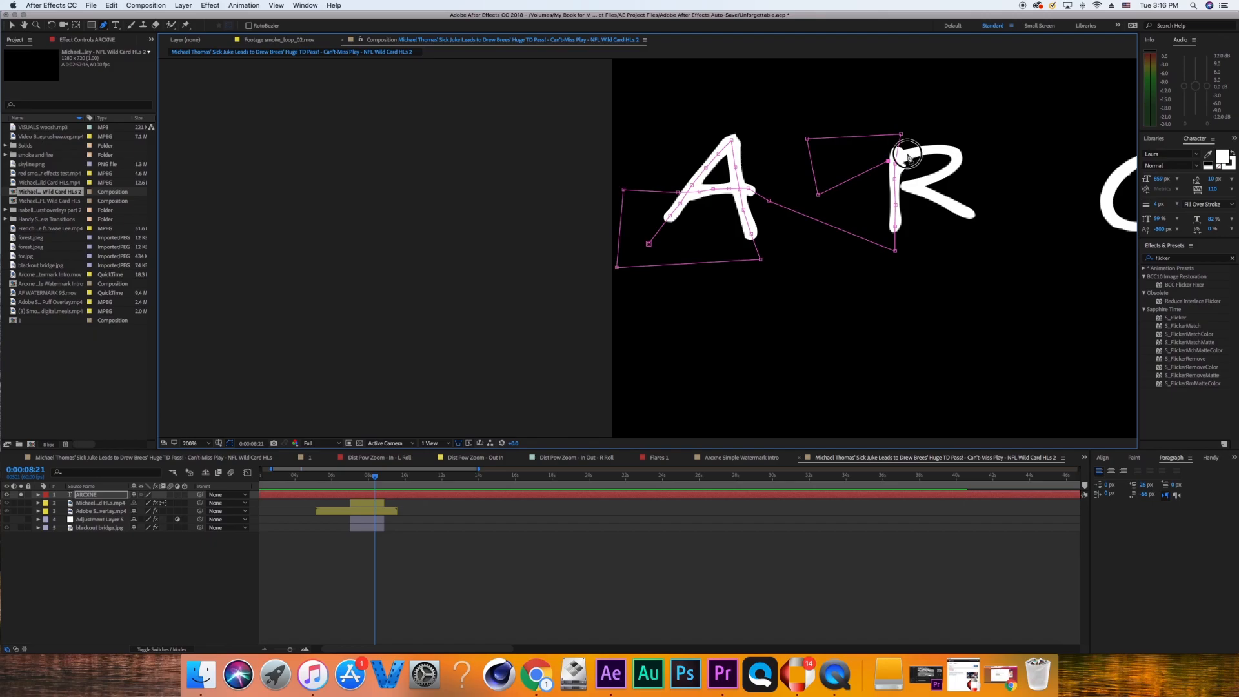
click(945, 150)
click(955, 161)
click(941, 175)
click(910, 184)
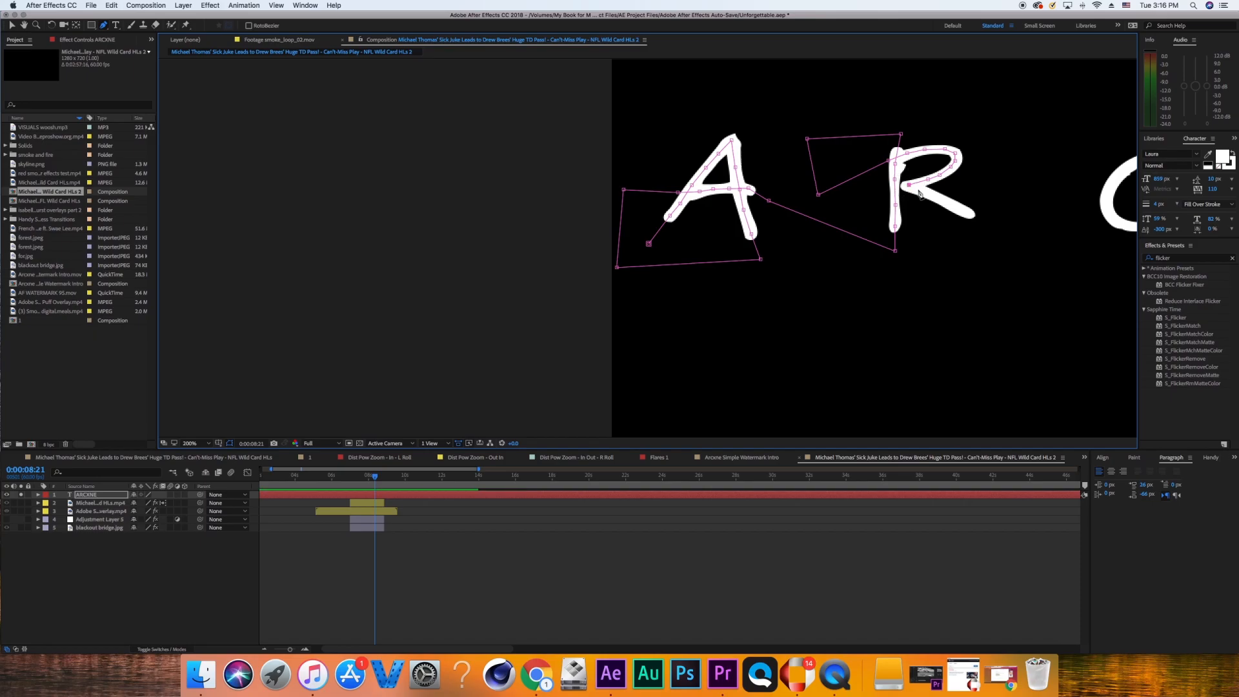
Trace the R's diagonal leg with the mask path, ending at a point just beyond its lower-right tip.
drag(936, 198, 936, 197)
click(959, 207)
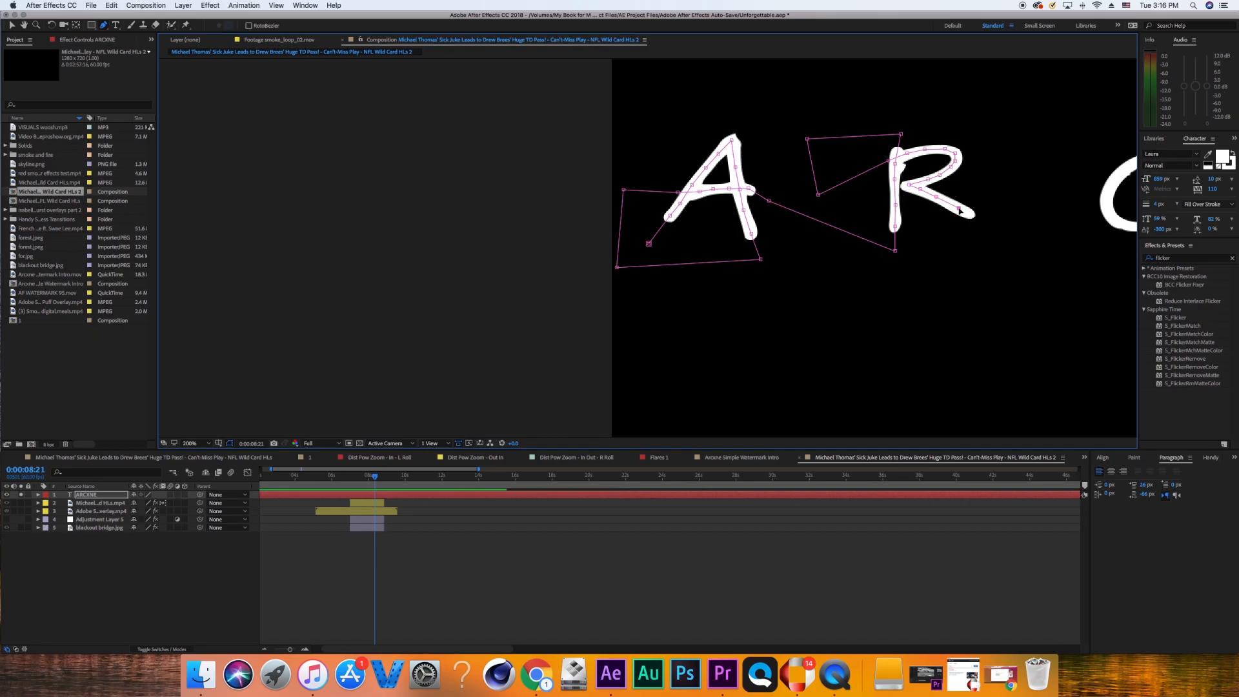
click(993, 228)
Finish the mask path by tracing the E's vertical stem upward to a point just above the letter.
scroll(993, 239, down, 4)
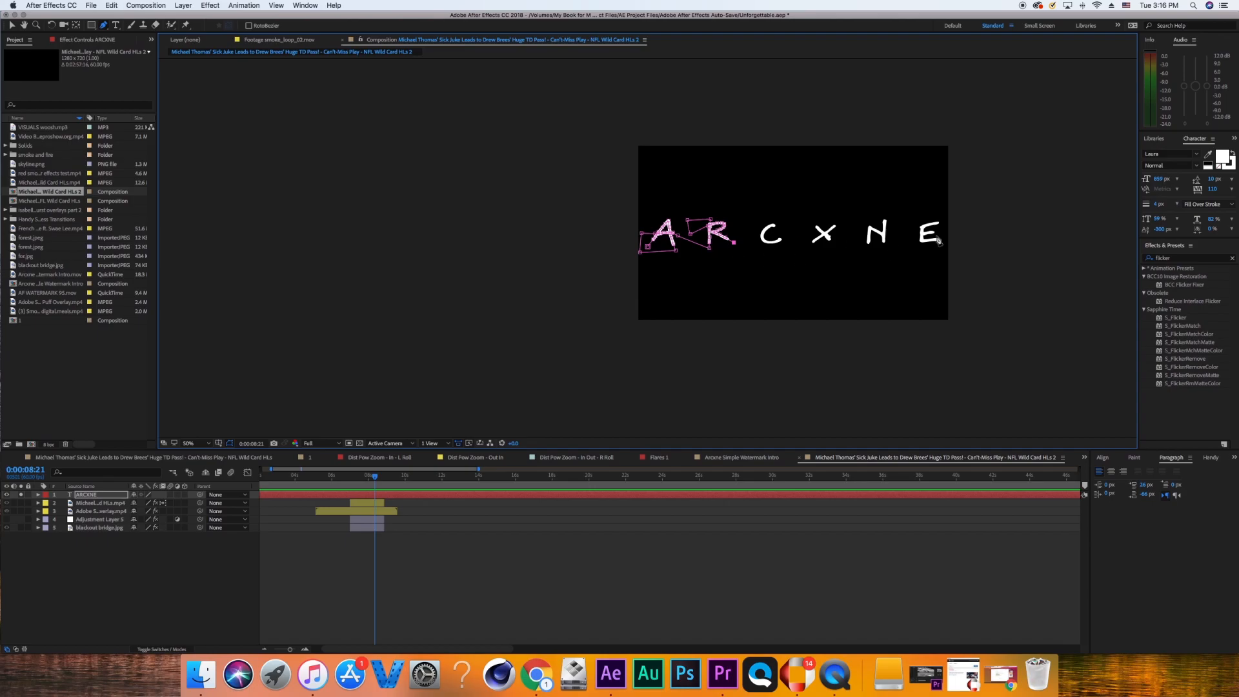
scroll(694, 267, up, 2)
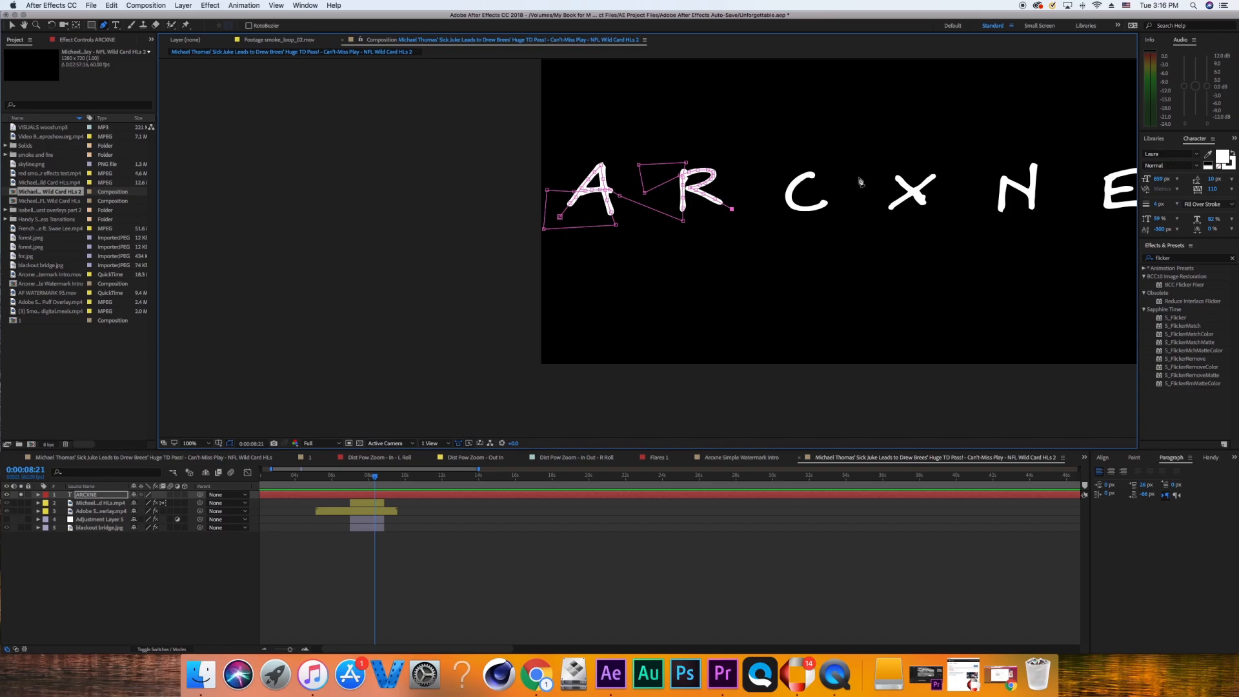
scroll(860, 182, up, 2)
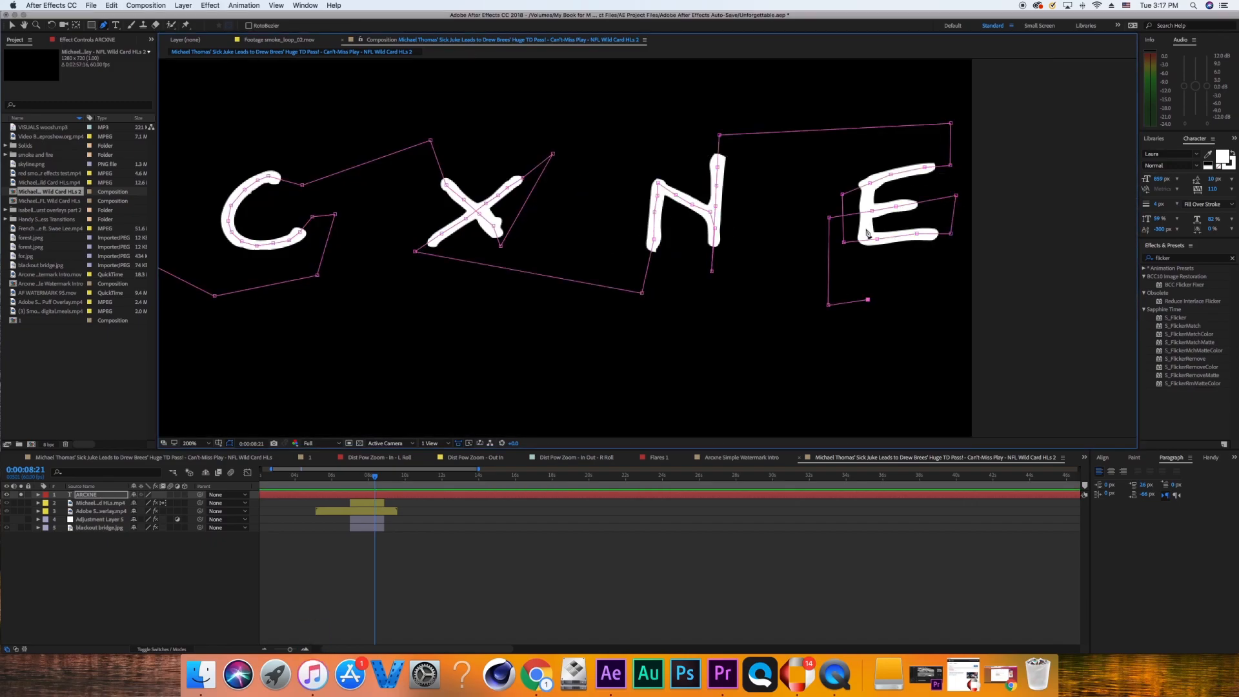
click(871, 148)
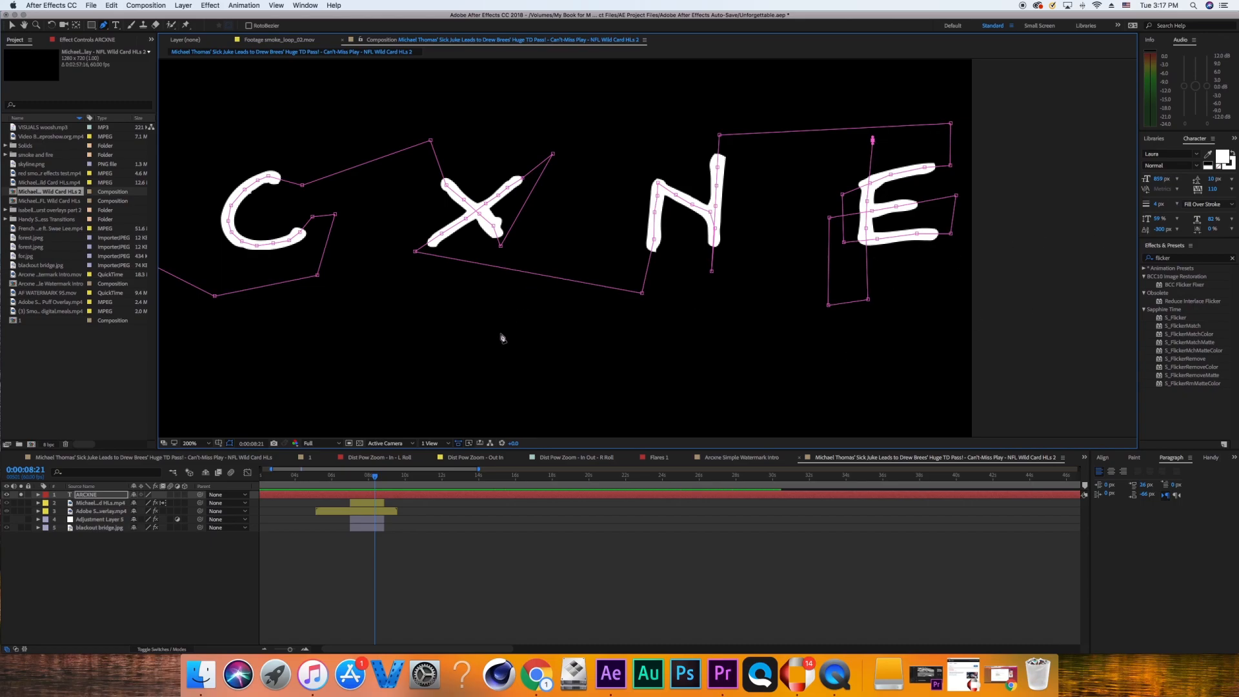
click(313, 219)
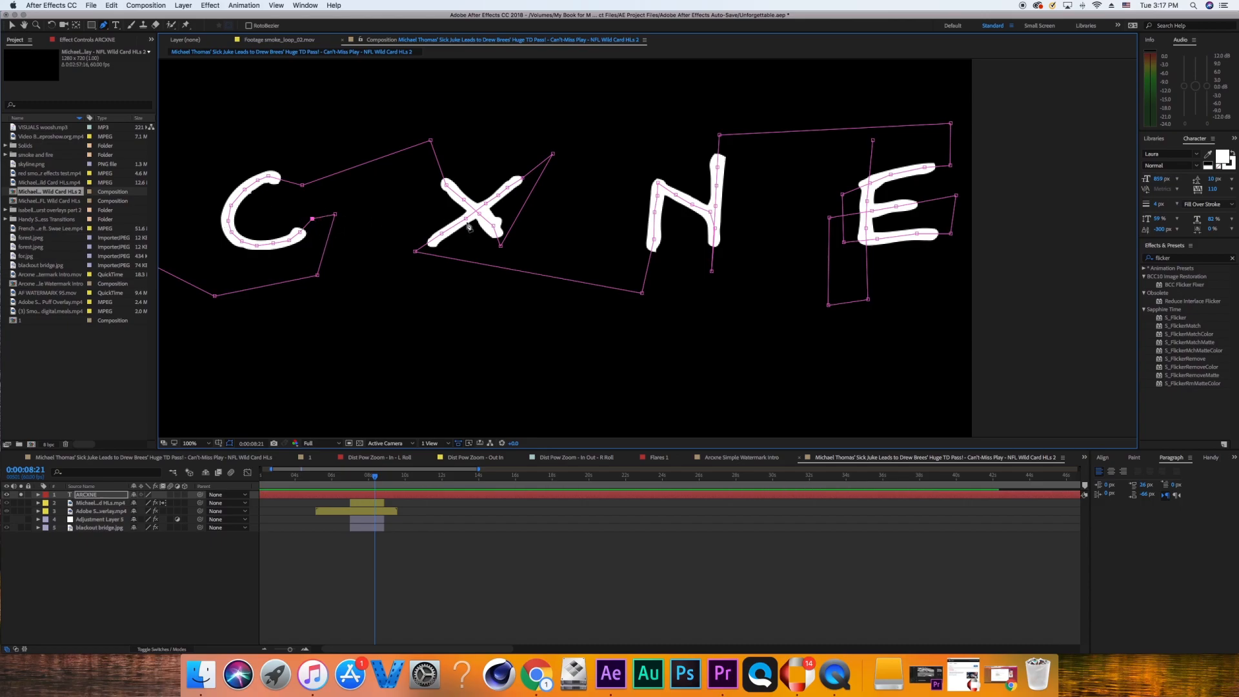
Select the ARCXNE layer with the Selection tool and search the effects for "stroke".
scroll(469, 227, down, 2)
scroll(469, 227, up, 1)
click(25, 26)
drag(302, 113, 437, 146)
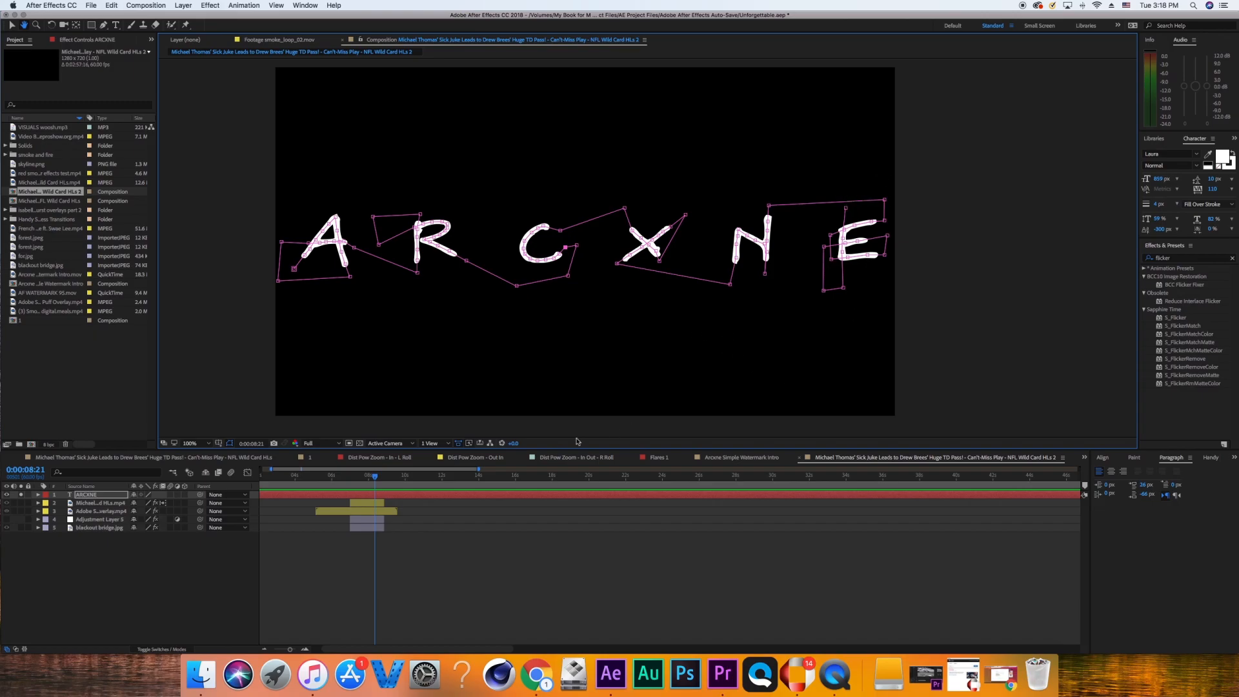
click(11, 29)
click(442, 496)
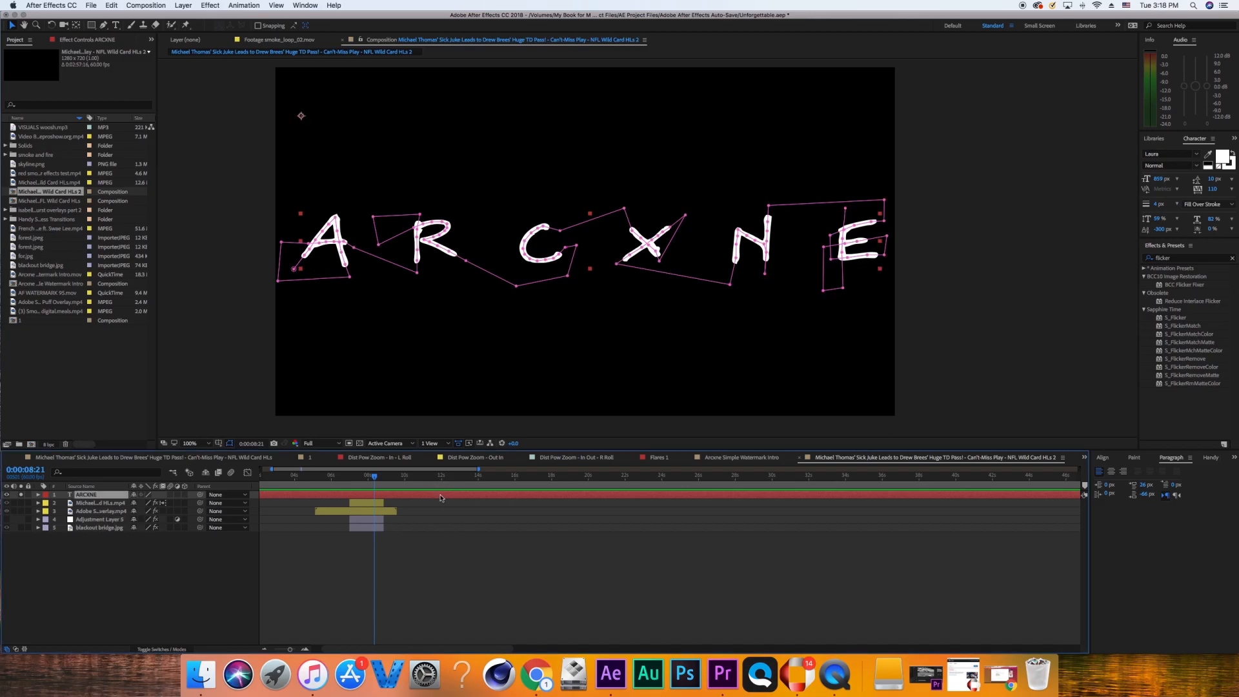
click(1181, 259)
text(s)
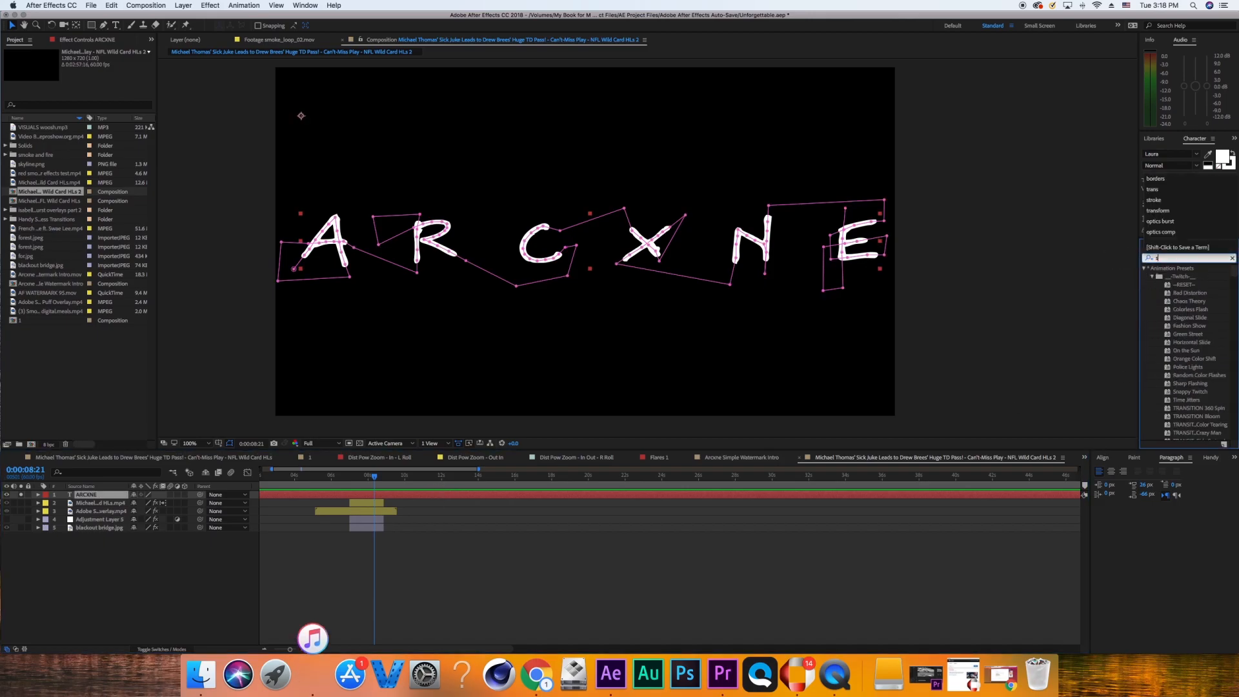
text(troke)
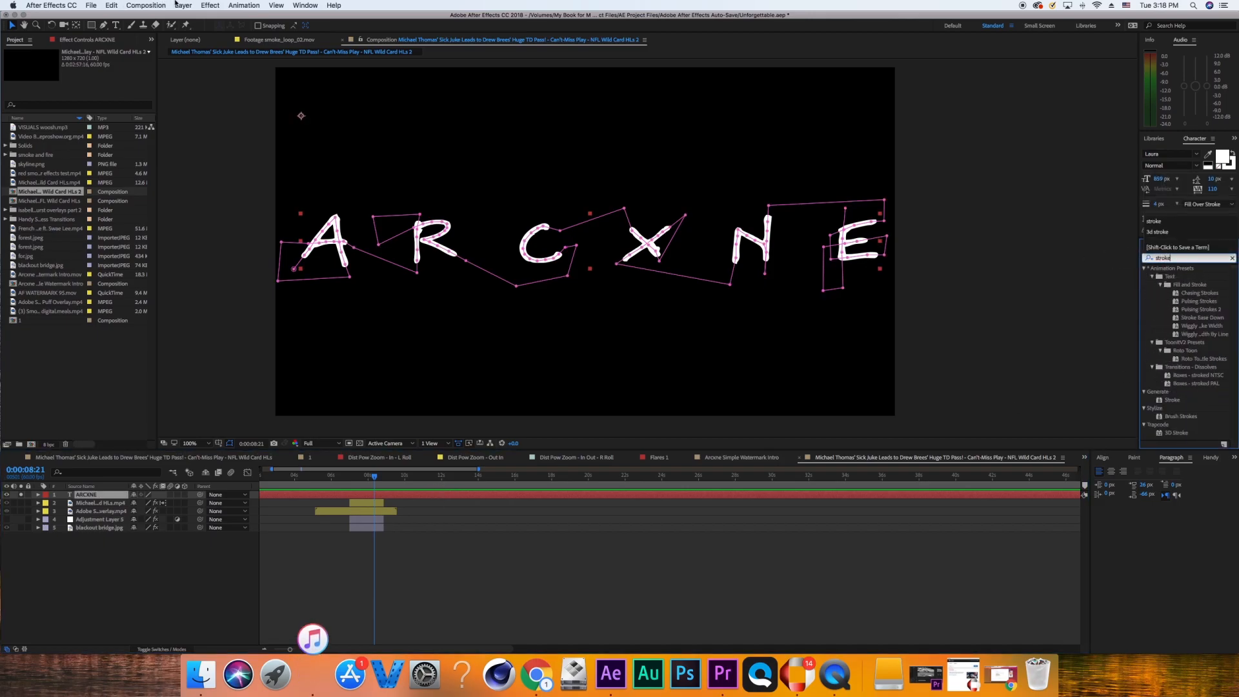
Apply the Generate category's Stroke effect to the ARCXNE layer.
click(207, 5)
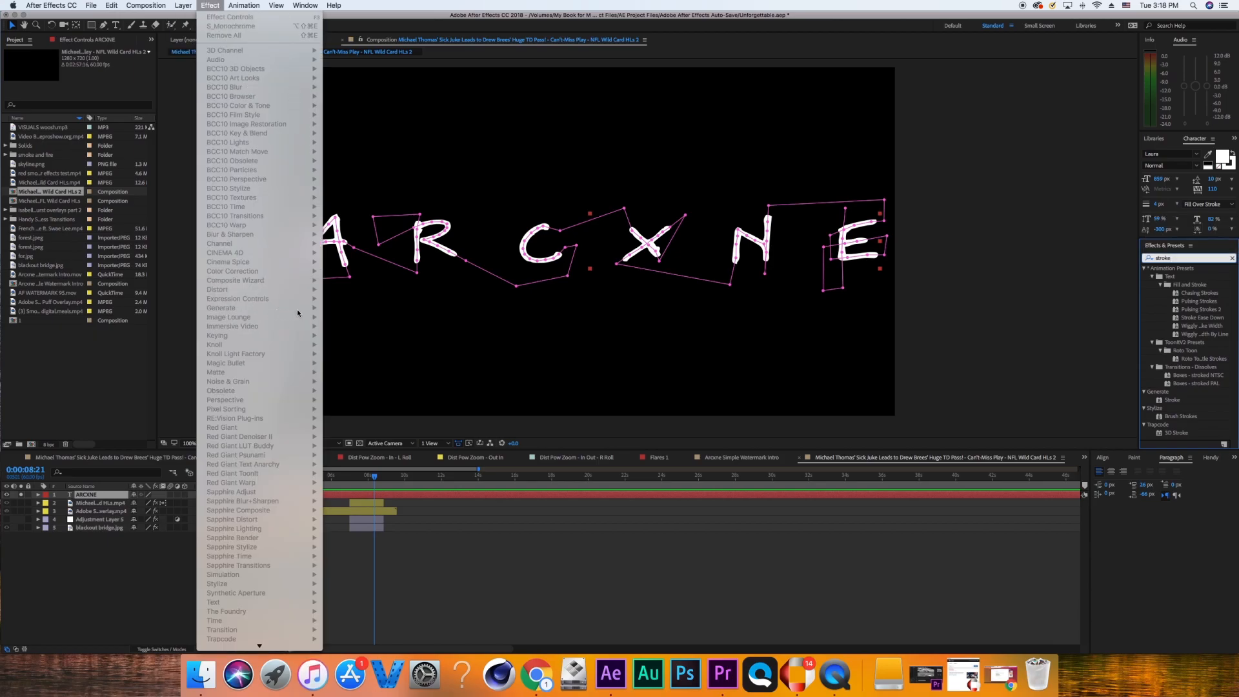
click(813, 546)
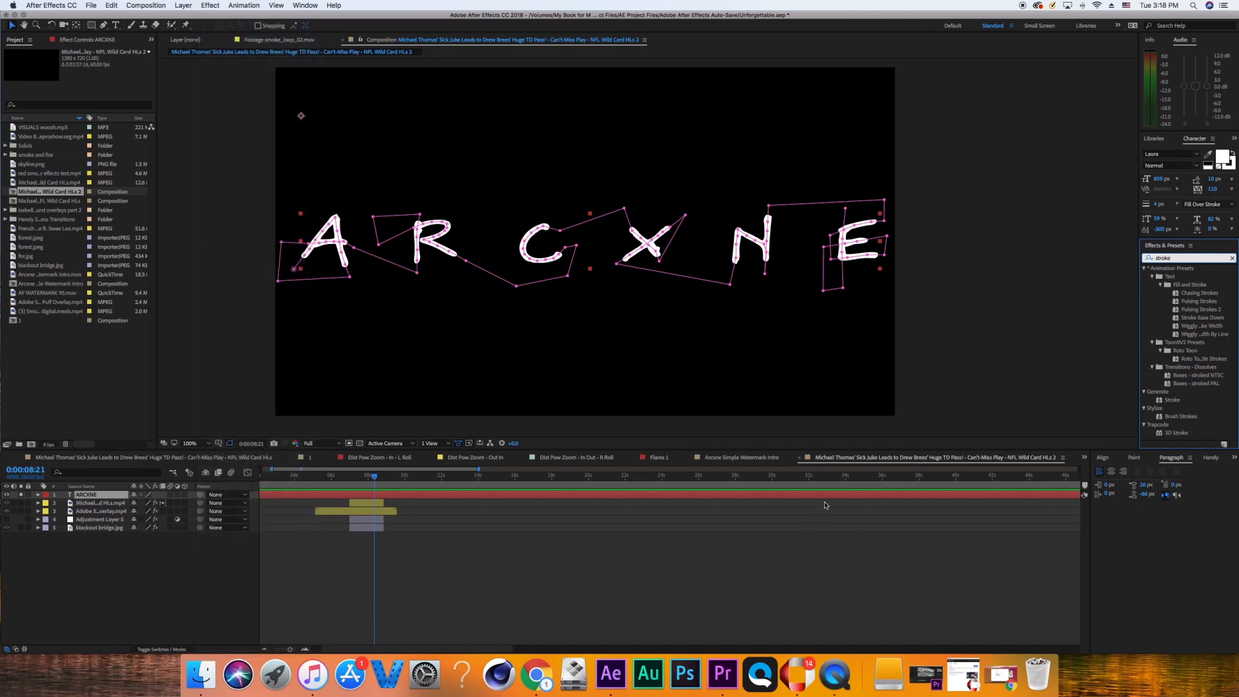
click(840, 498)
click(839, 498)
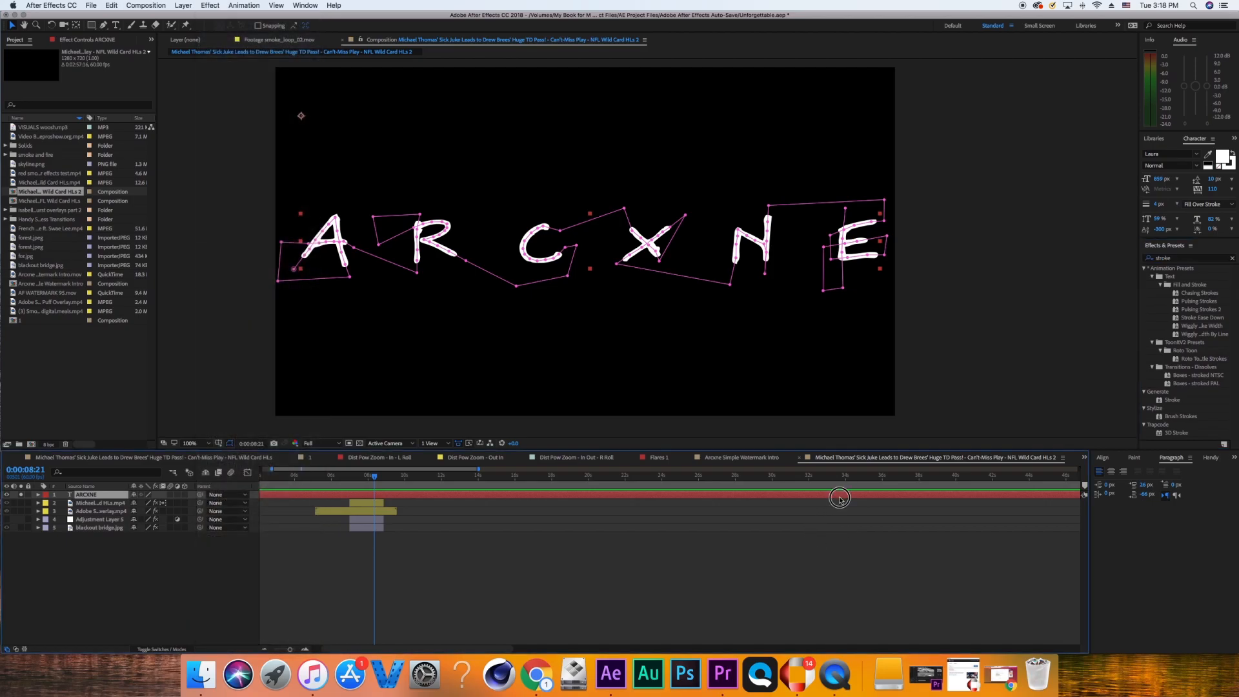
double_click(1173, 400)
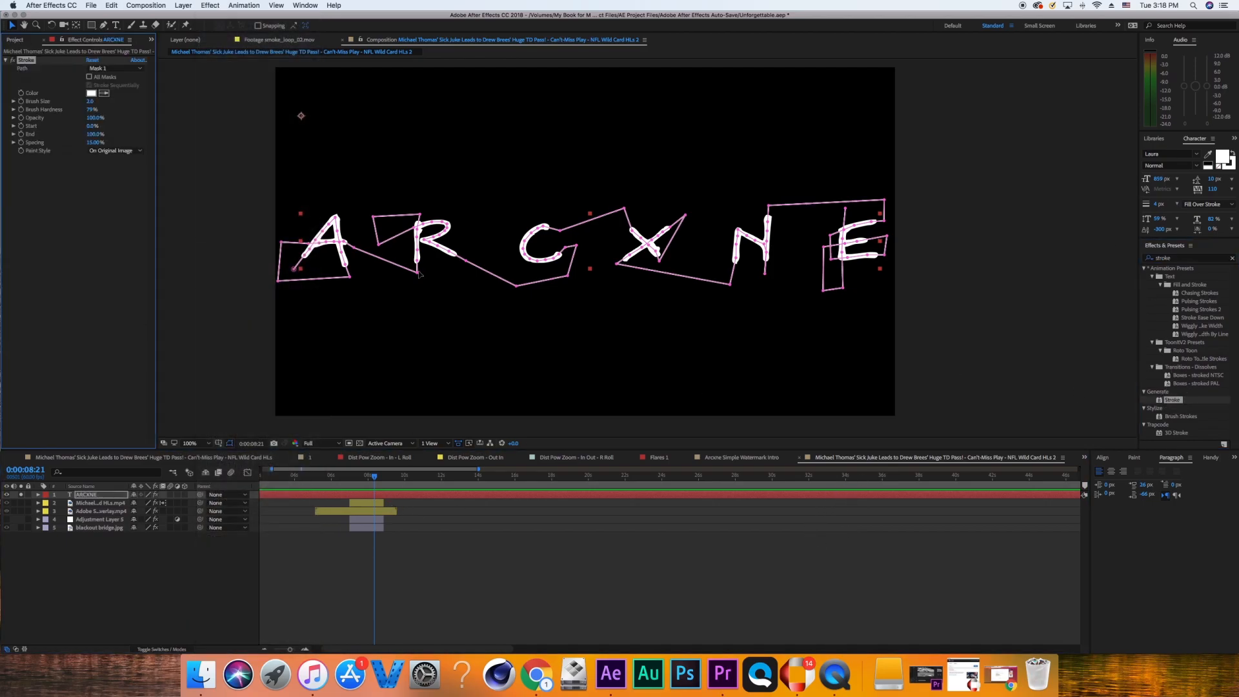
Set the Stroke effect's colour to pure red, FF0000.
key(period)
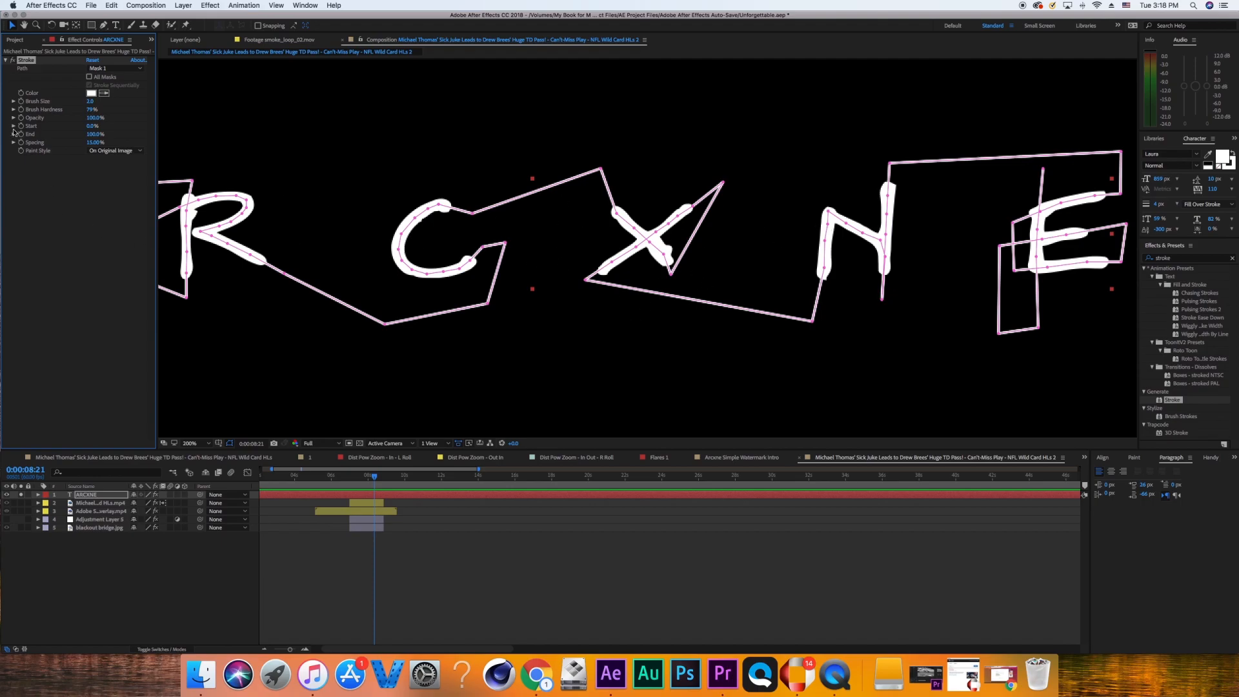
click(91, 94)
mouse_move(756, 360)
mouse_down()
mouse_move(715, 360)
mouse_move(810, 311)
mouse_move(805, 279)
mouse_up()
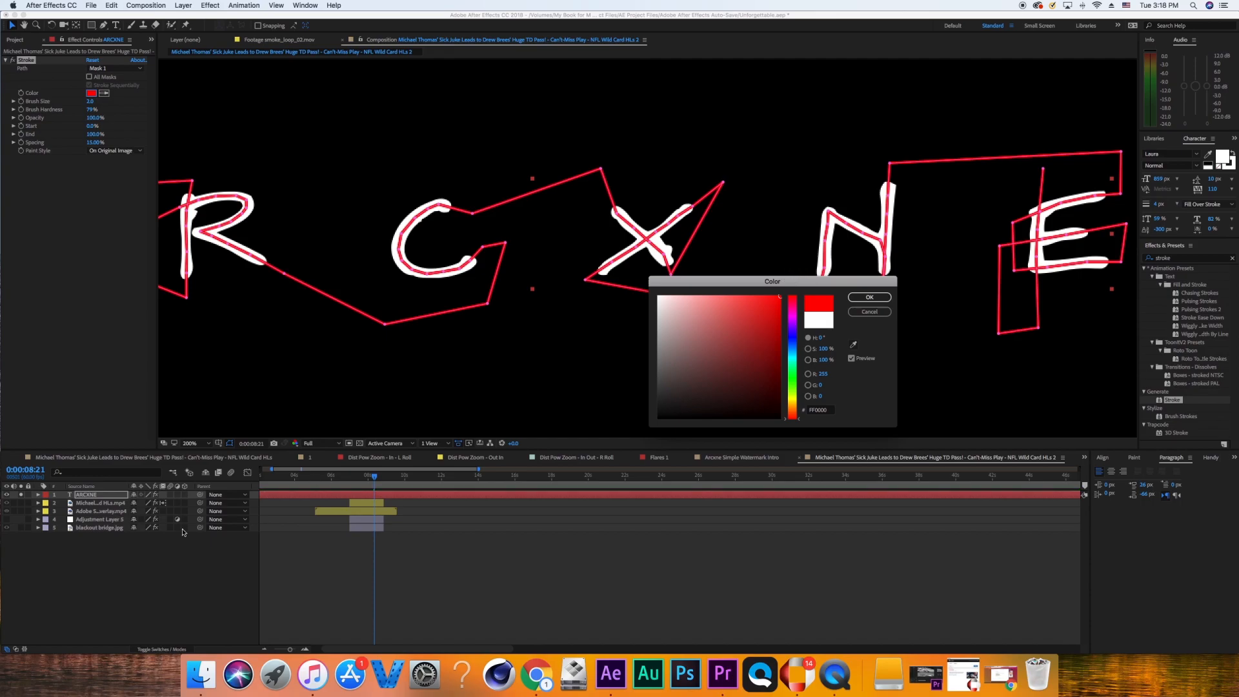
click(869, 297)
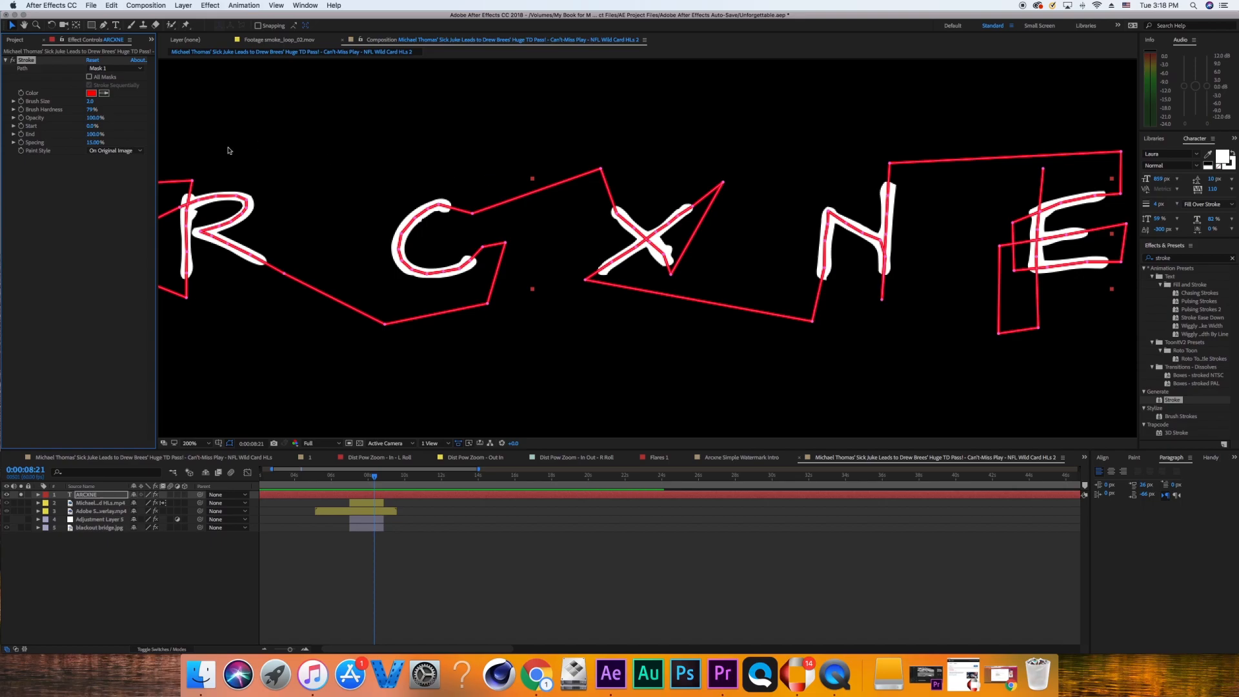
Increase the Stroke effect's brush size to about 12 so the red line covers the white letters completely.
key(comma)
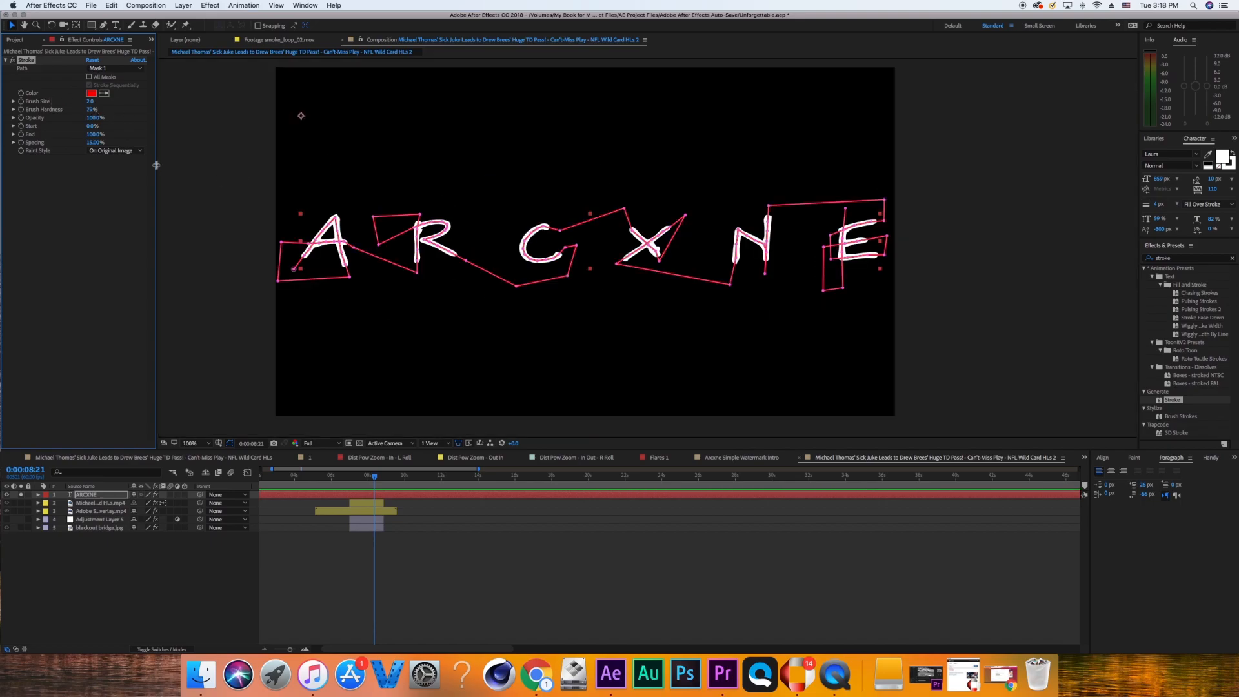
mouse_move(90, 101)
mouse_down()
mouse_move(335, 103)
mouse_move(172, 185)
mouse_move(207, 178)
mouse_up()
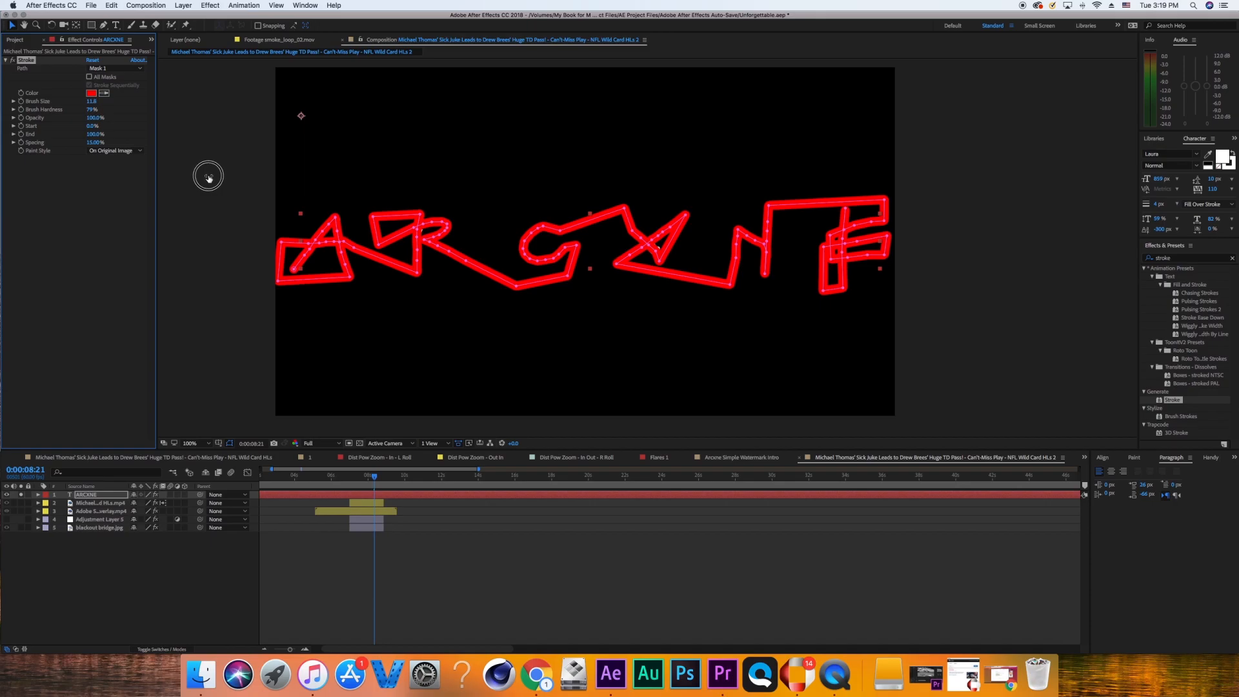
key(period)
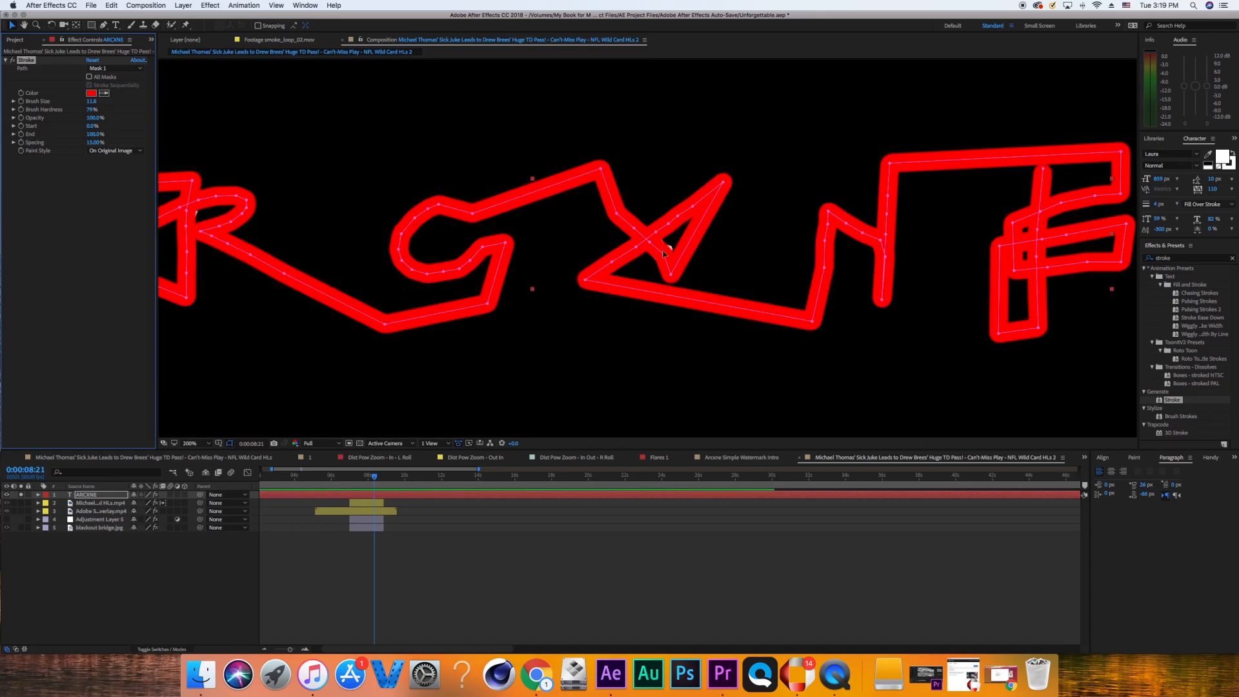
click(665, 253)
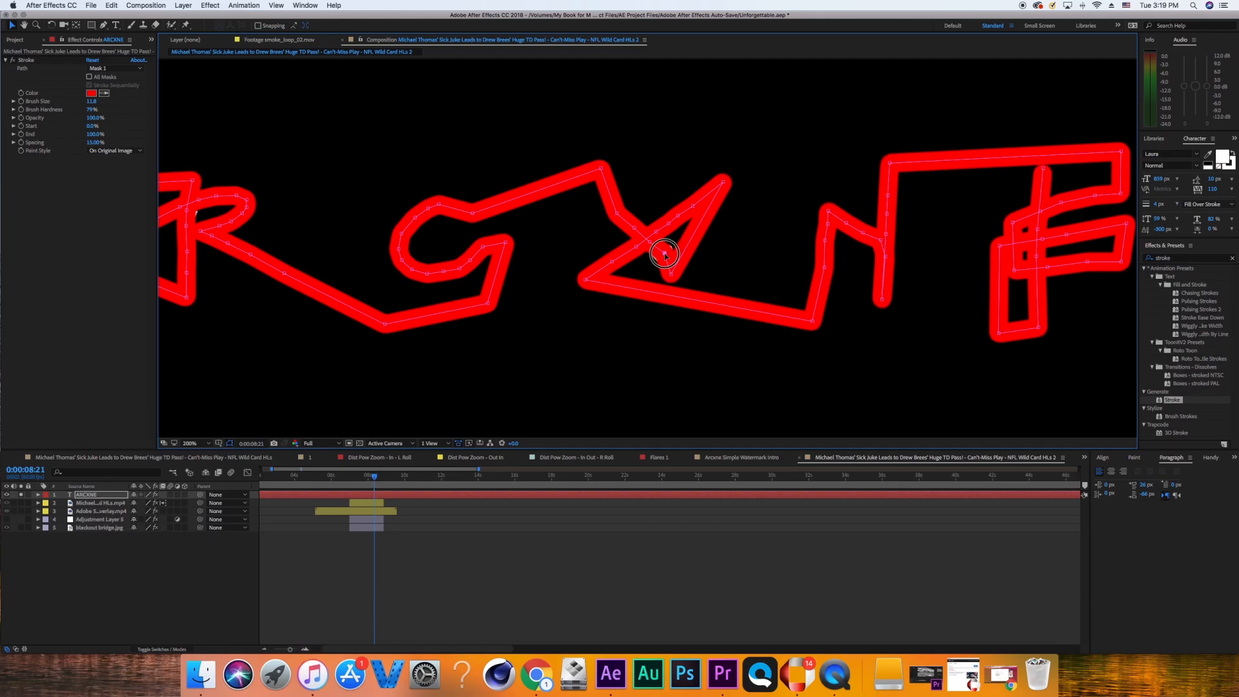
click(90, 102)
drag(90, 105, 93, 105)
scroll(479, 253, down, 1)
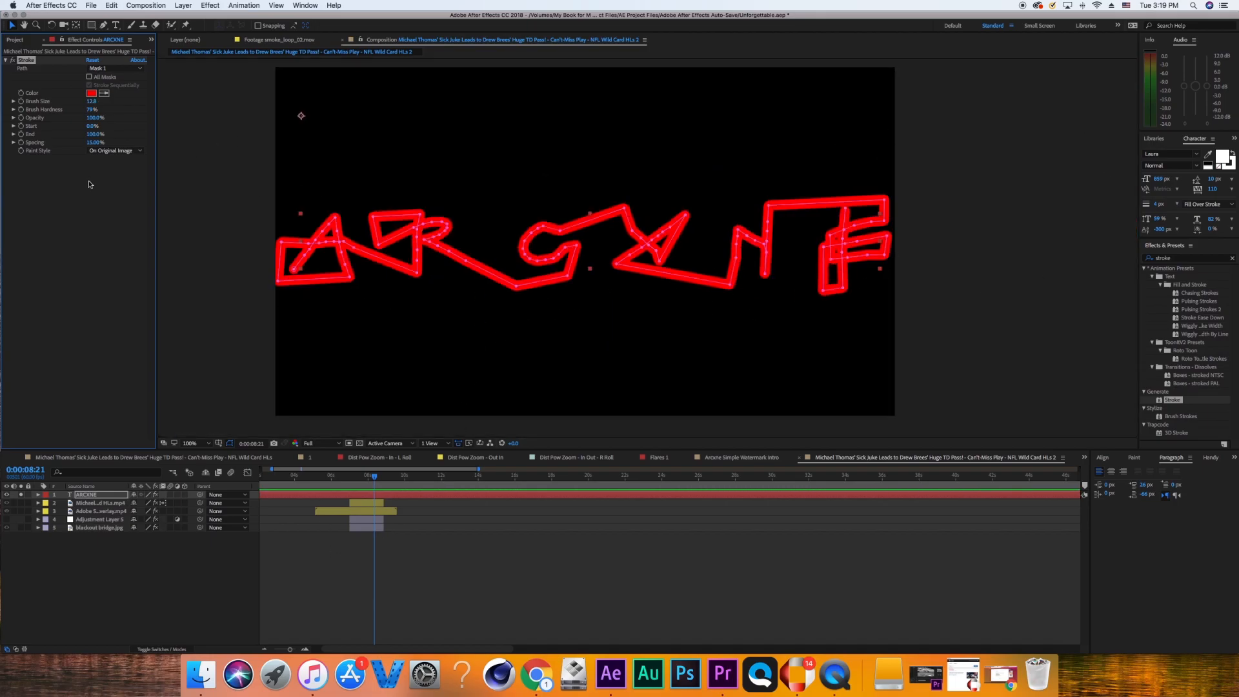
Try the On Transparent paint style for the Stroke effect.
click(104, 154)
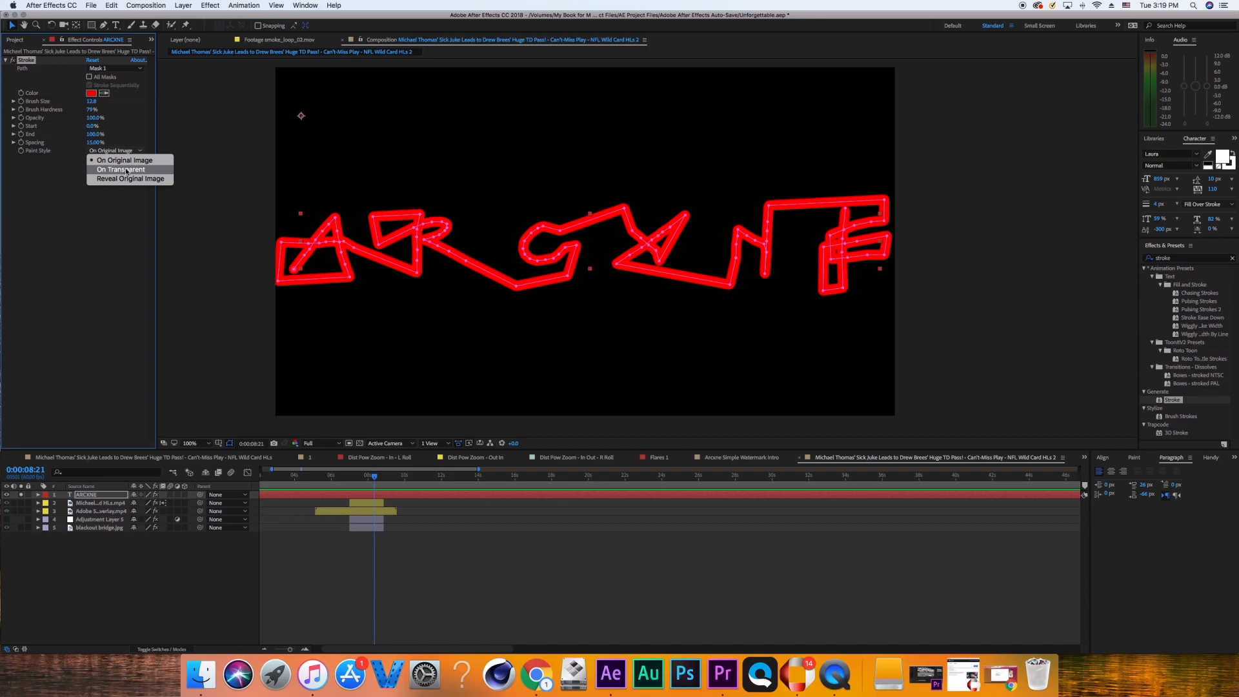
click(127, 170)
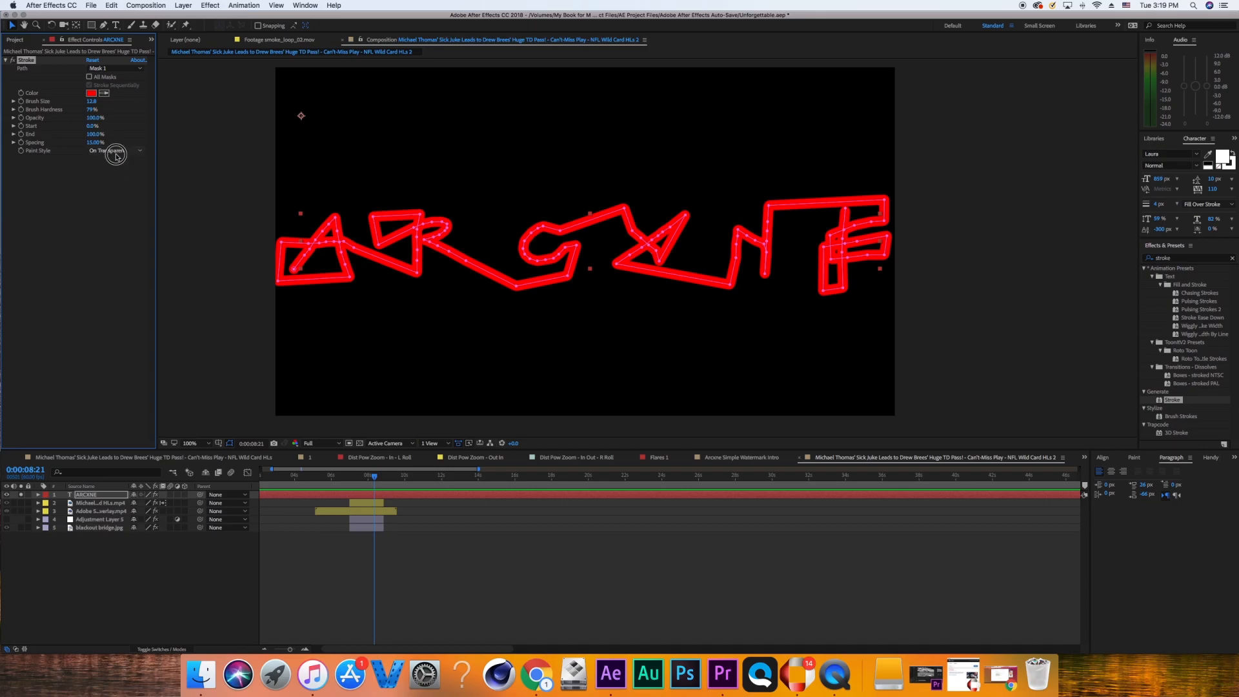
click(120, 152)
click(126, 149)
click(127, 151)
click(127, 170)
Set the Stroke effect's paint style to Reveal Original Image and check the title with its layer deselected and reselected.
click(129, 151)
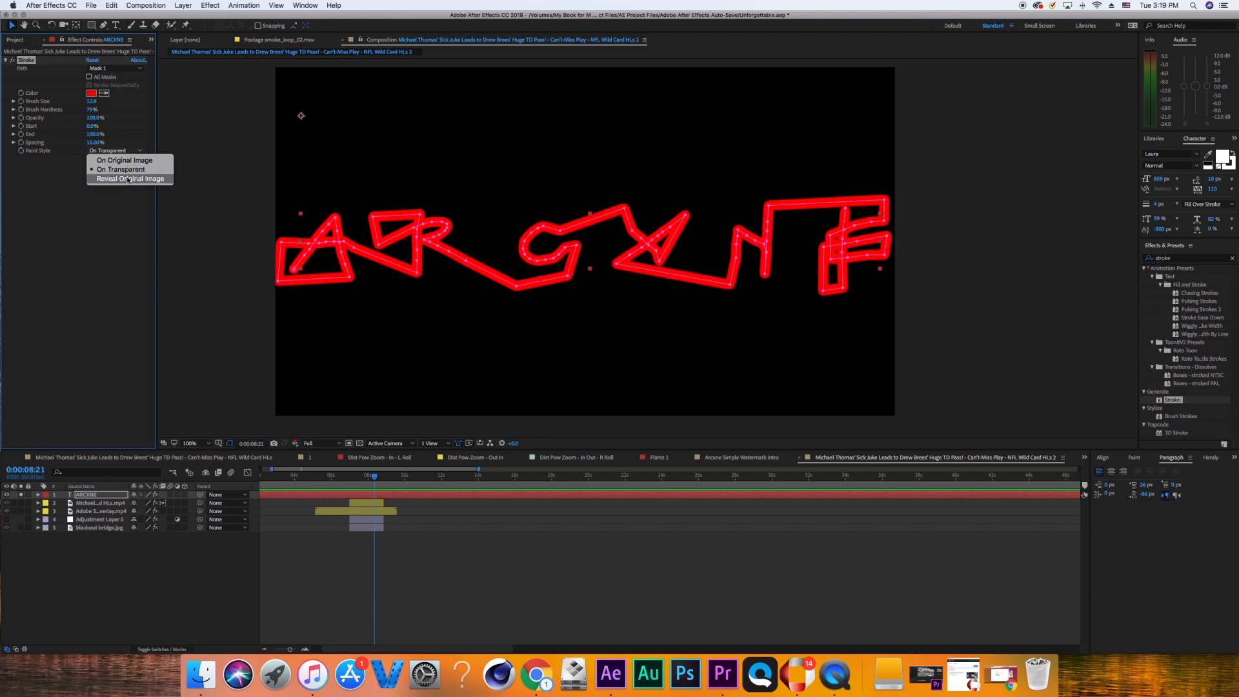
click(129, 179)
click(423, 573)
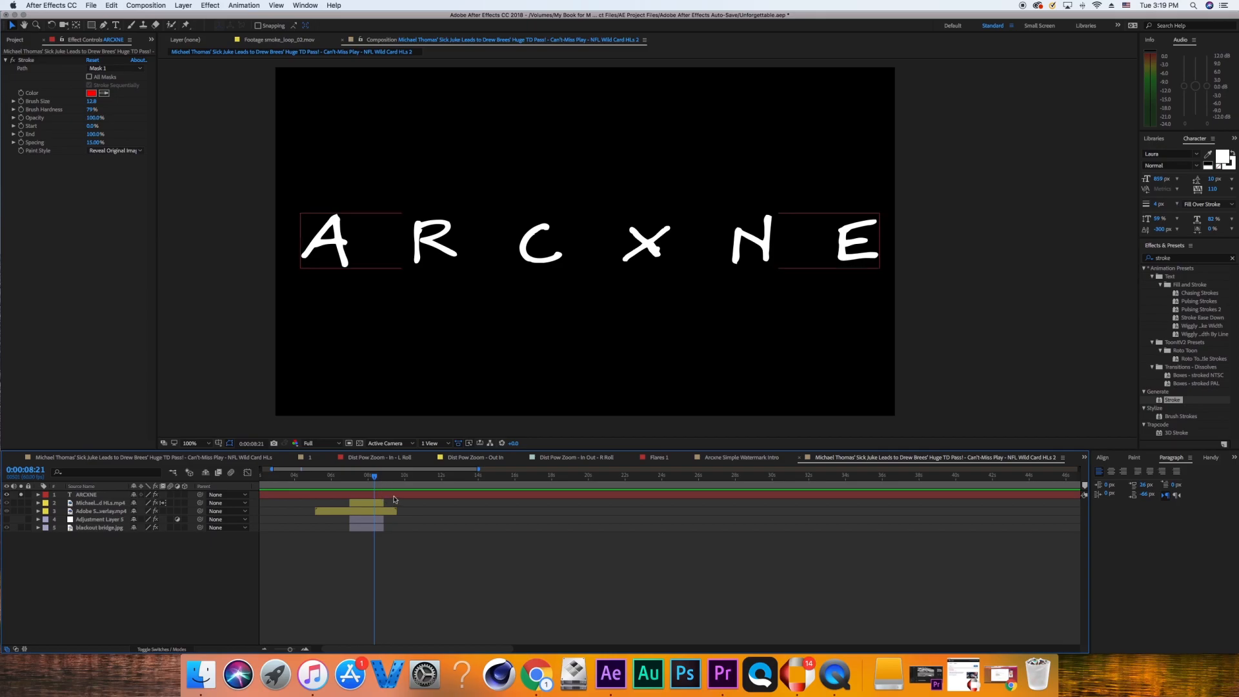
click(395, 496)
click(117, 267)
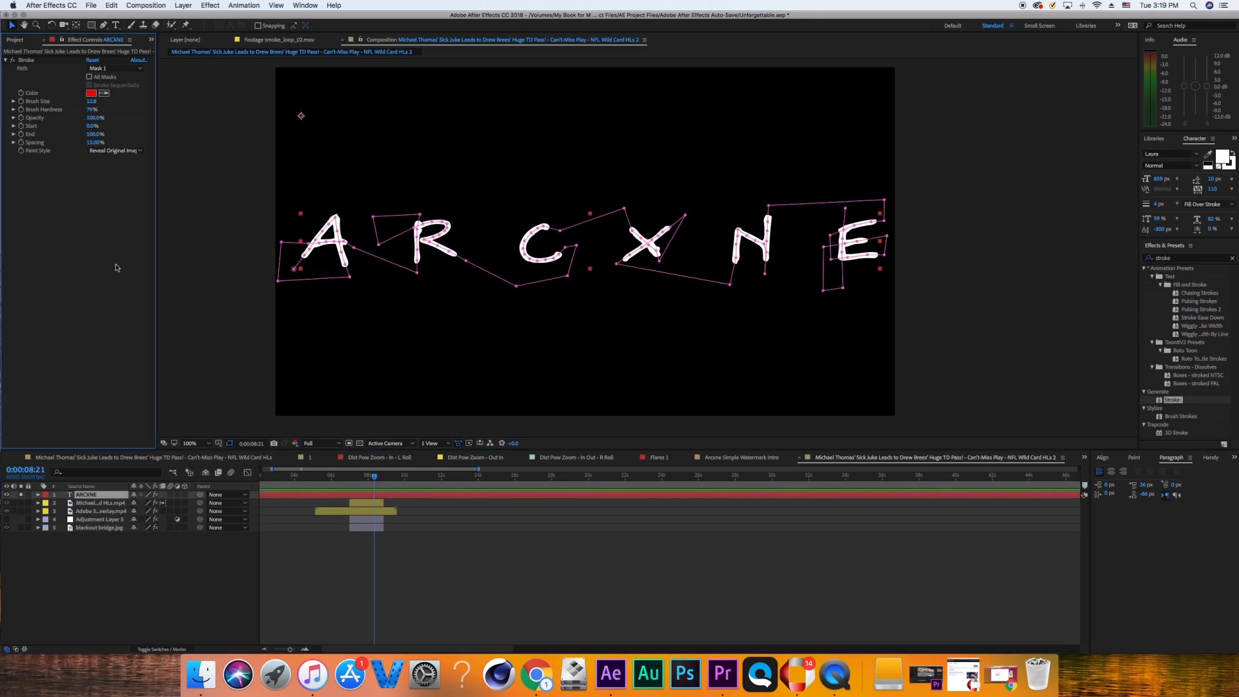
Scrub the Stroke effect's End value down to 0% and back to 100% to preview the title's write-on.
click(751, 601)
click(743, 495)
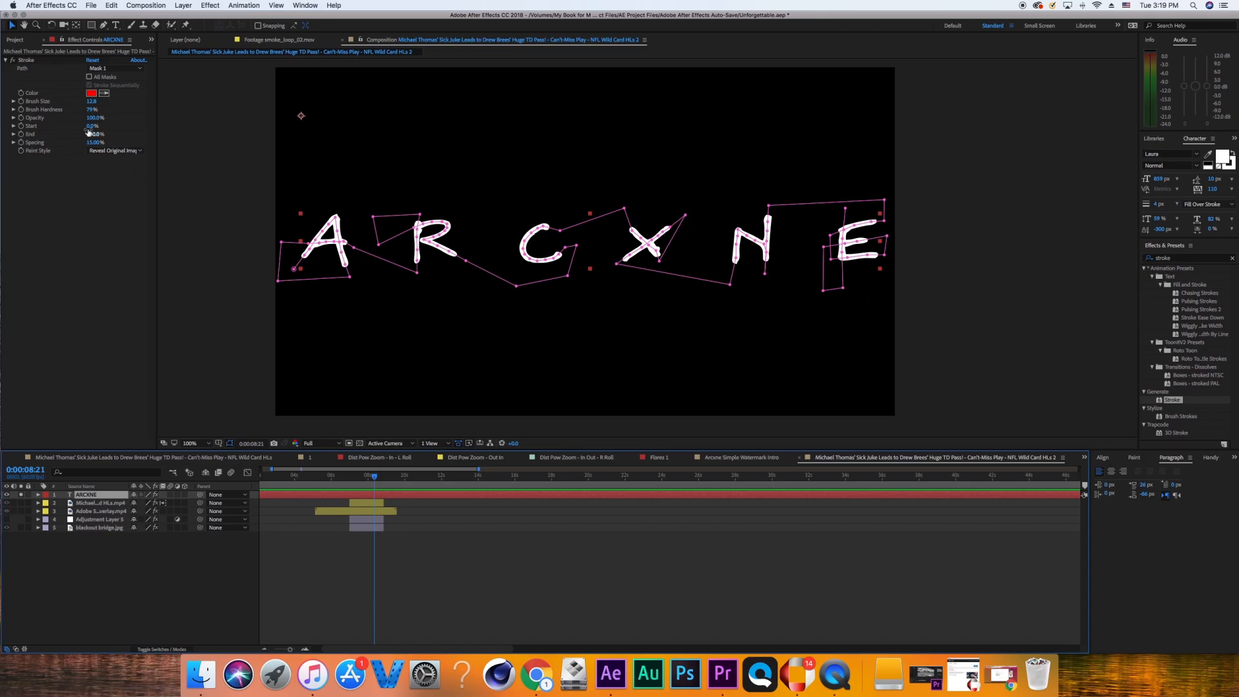
drag(95, 135, 14, 164)
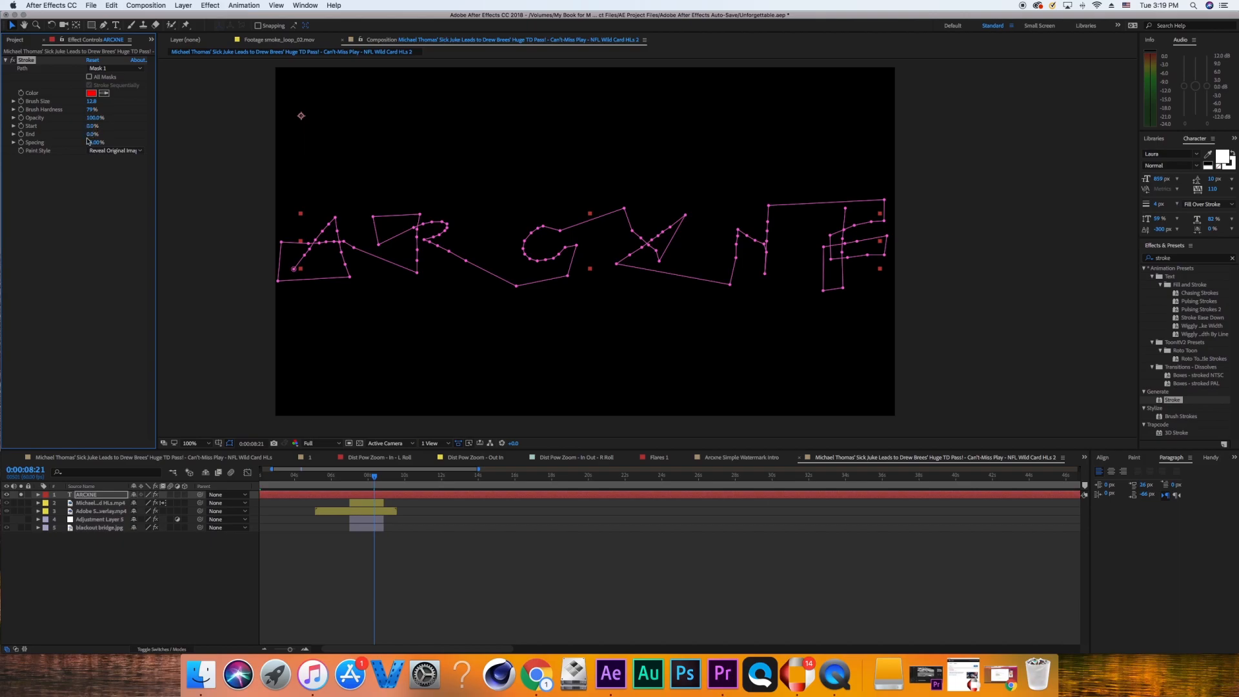
drag(92, 138, 165, 162)
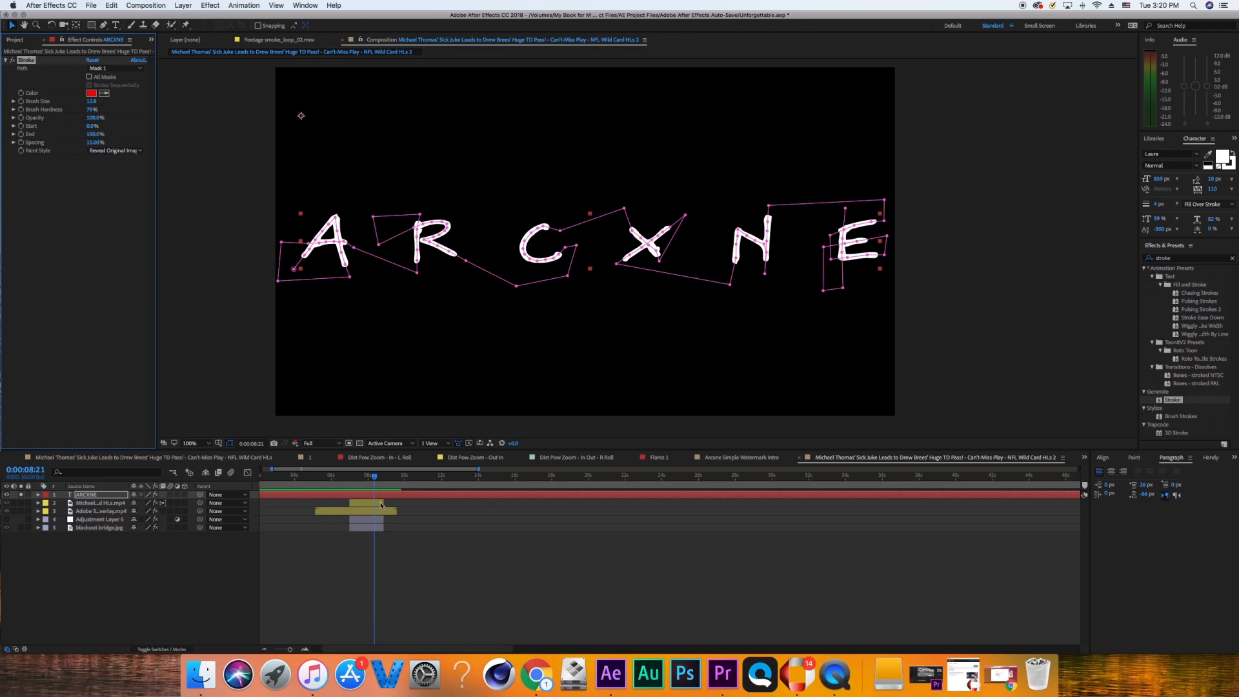
Keyframe the Stroke effect's End at 0% on the ARCXNE layer and move that keyframe to the football clip's start.
click(400, 581)
click(442, 496)
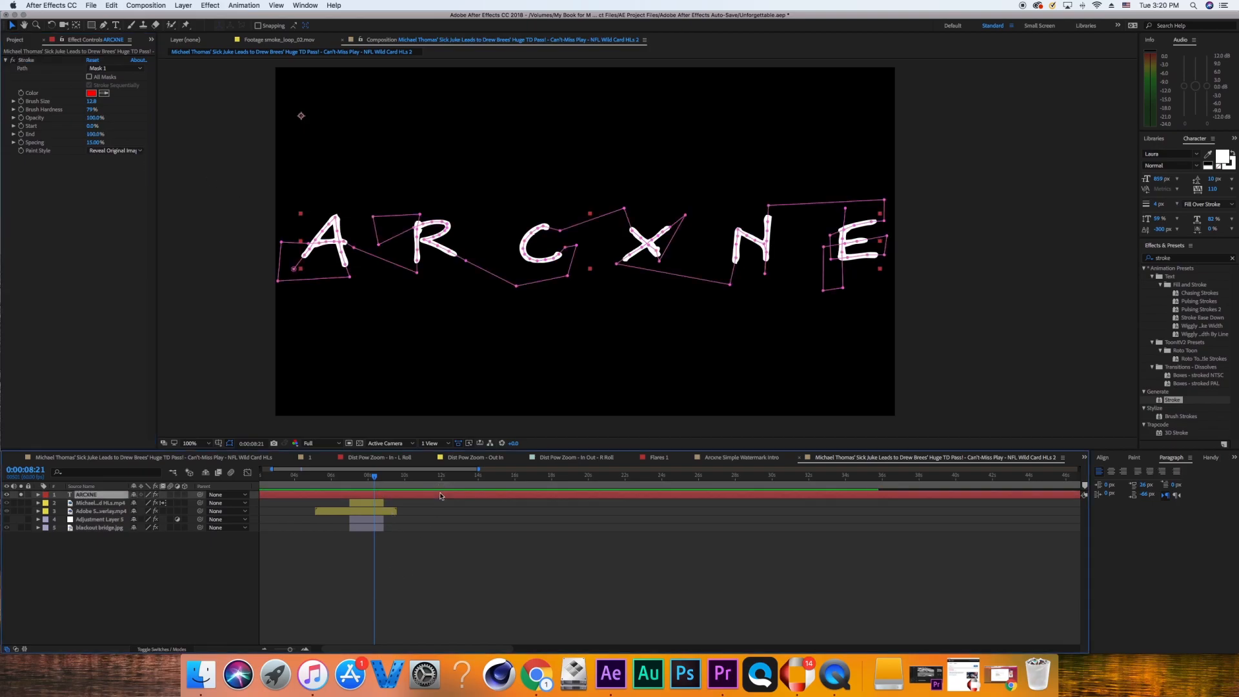
click(22, 134)
click(95, 135)
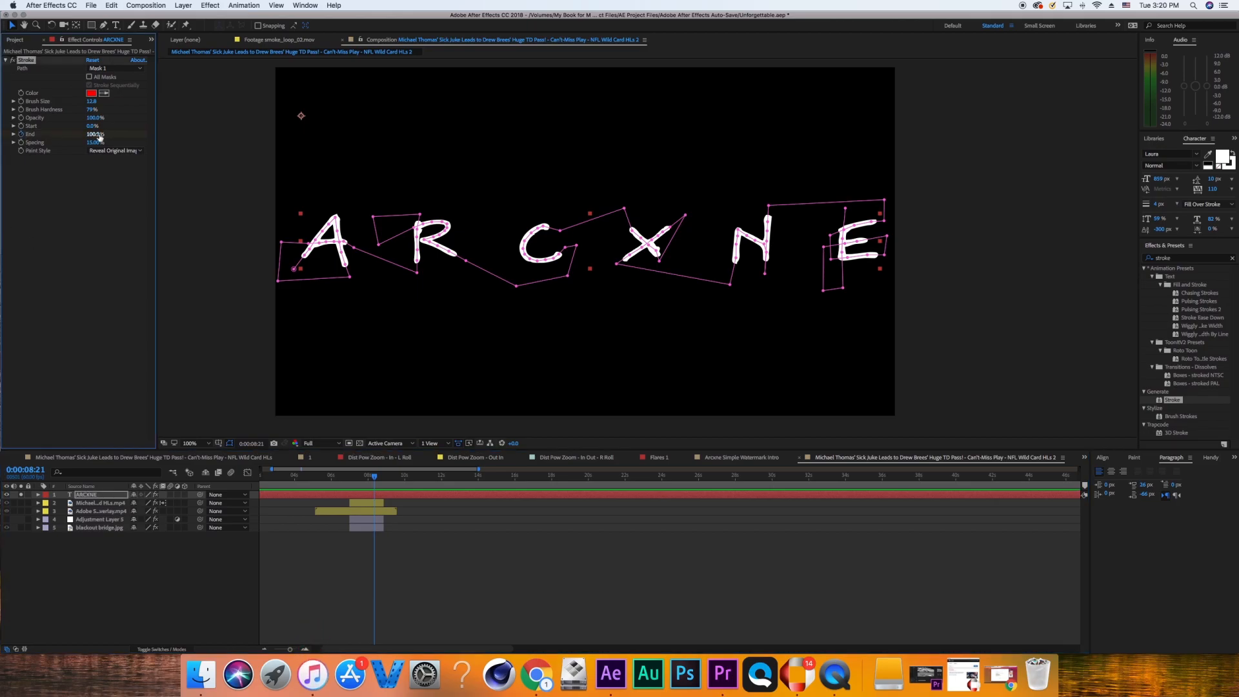
text(0)
key(Return)
key(u)
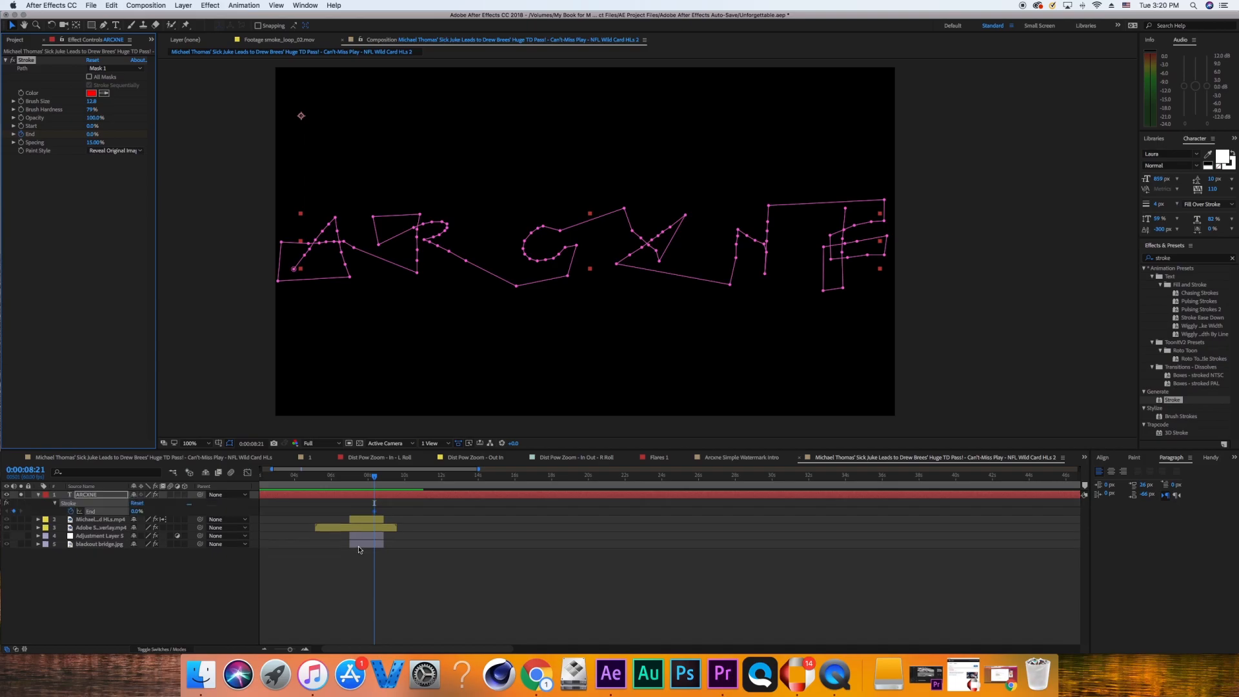
click(368, 516)
drag(369, 518, 350, 527)
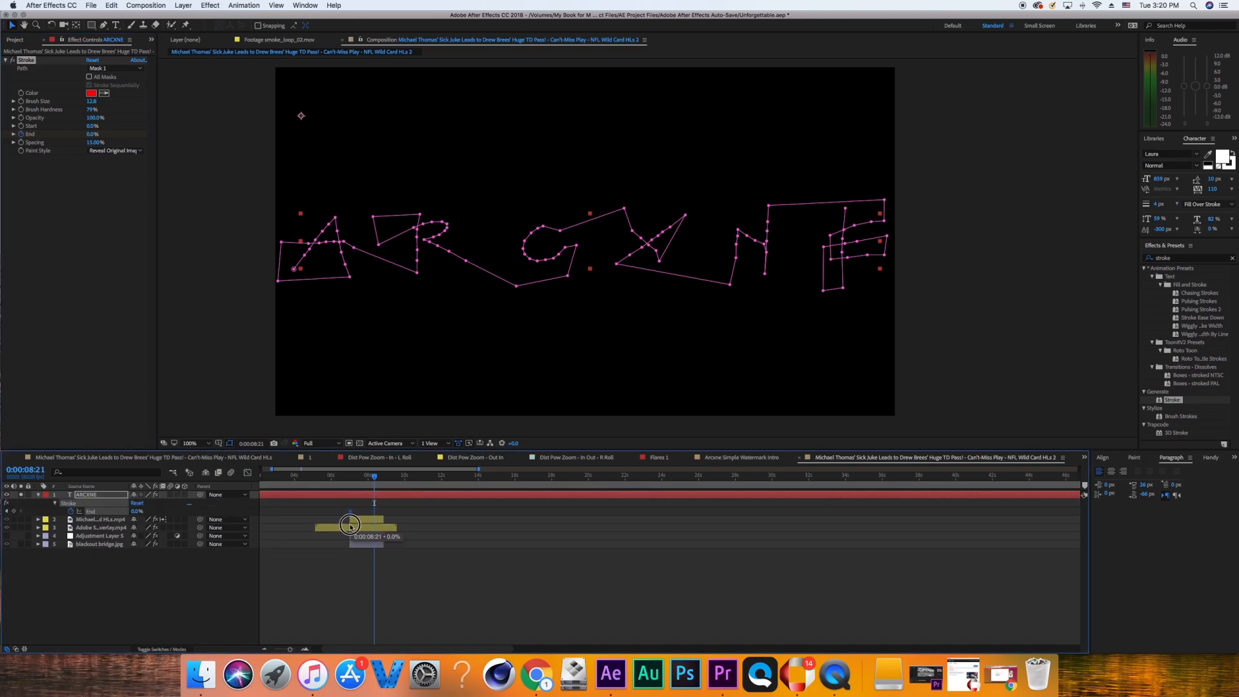
Add a 100% End keyframe at 0:00:08:21 and move it to shortly before the football clip's end.
drag(93, 134, 434, 185)
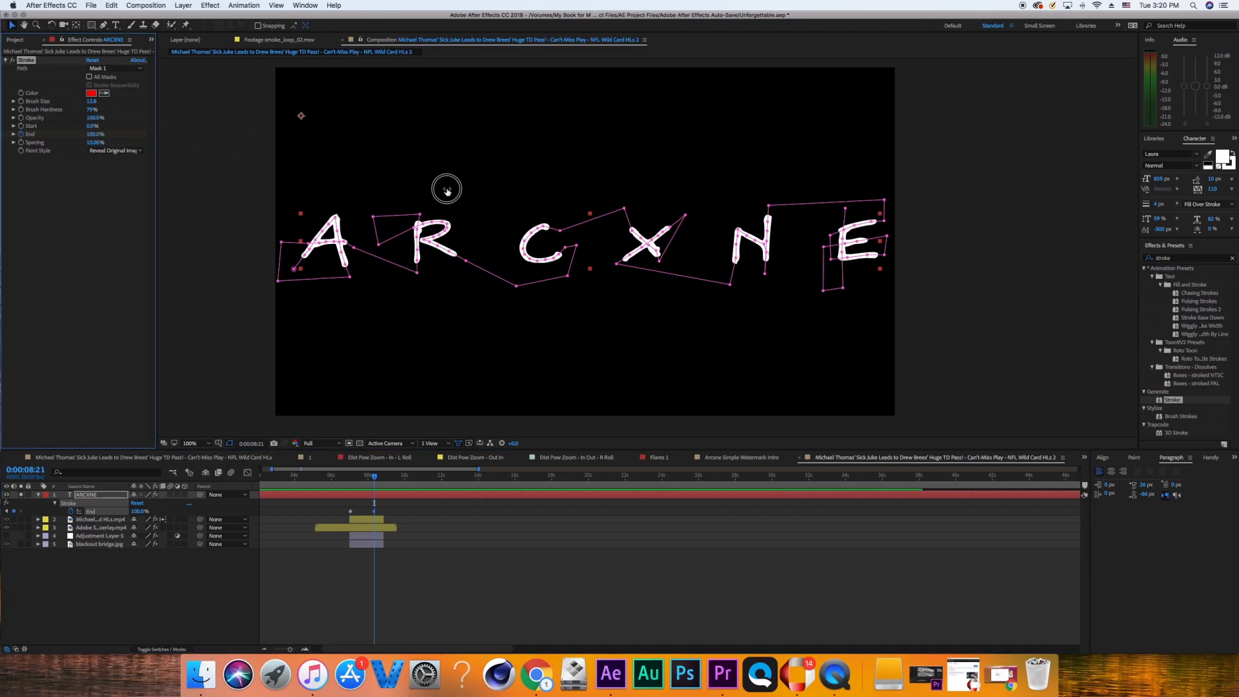
drag(375, 515, 384, 528)
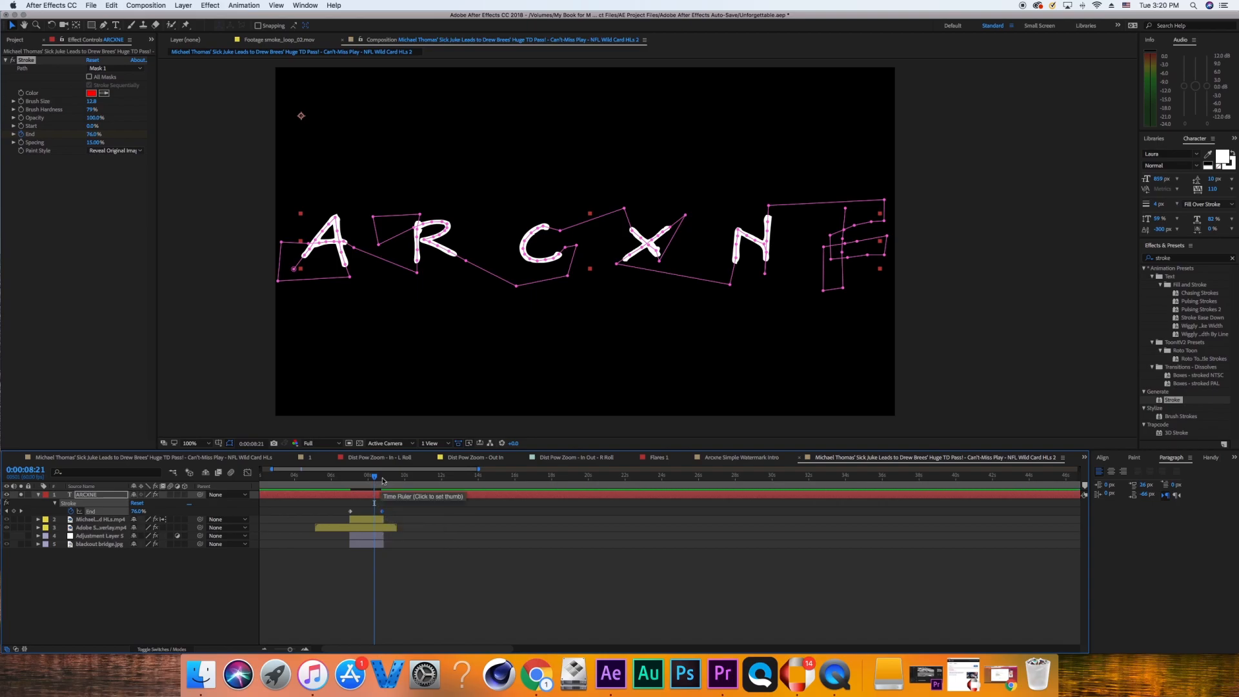
drag(382, 511, 378, 521)
click(409, 593)
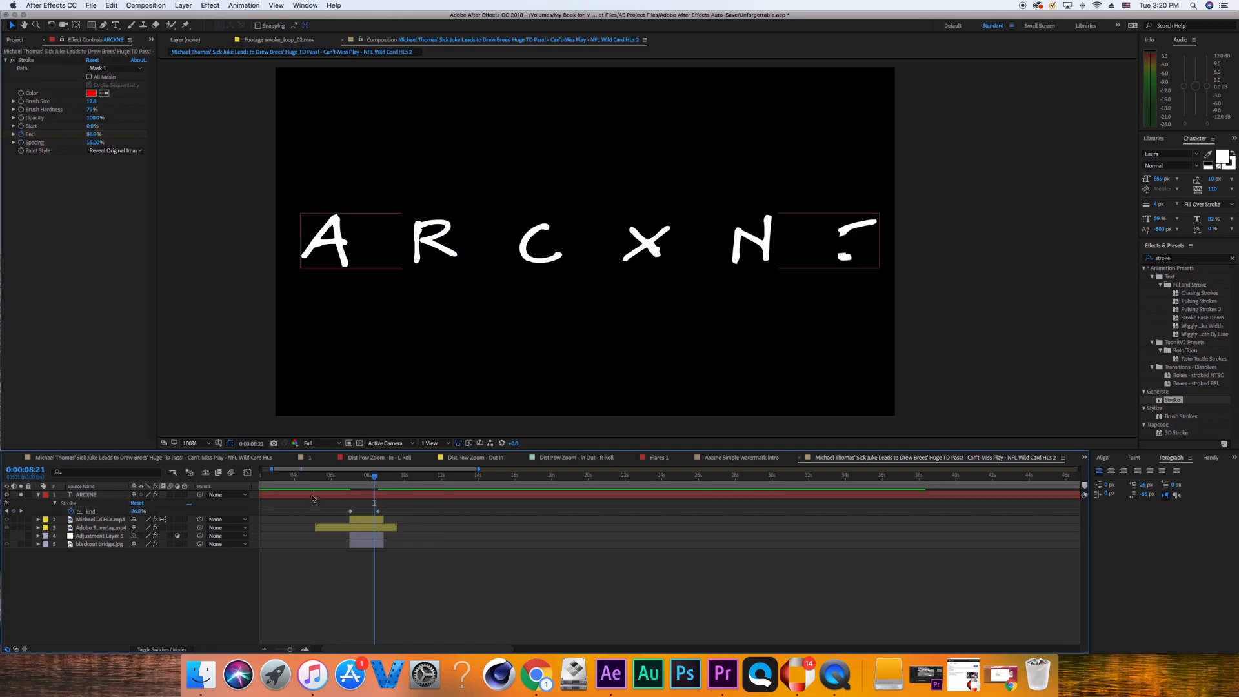
Move the ARCXNE layer below the football clip and the overlay footage, and delete the old adjustment layer.
click(352, 492)
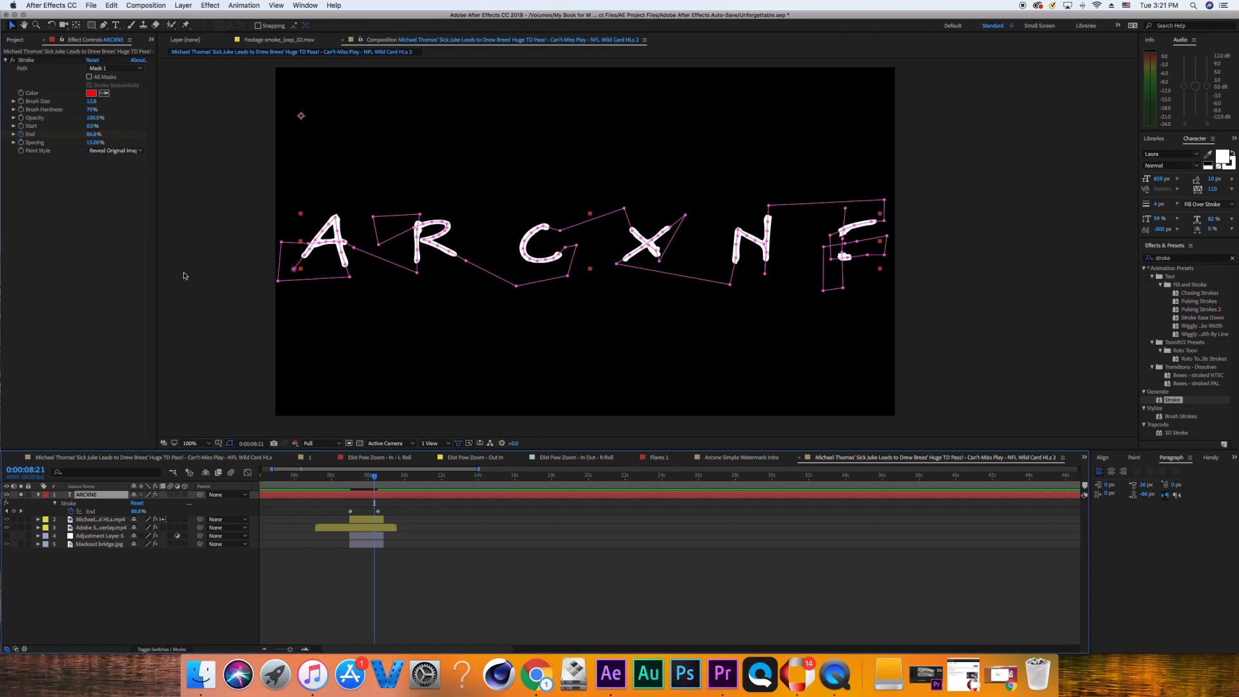
drag(108, 496, 106, 535)
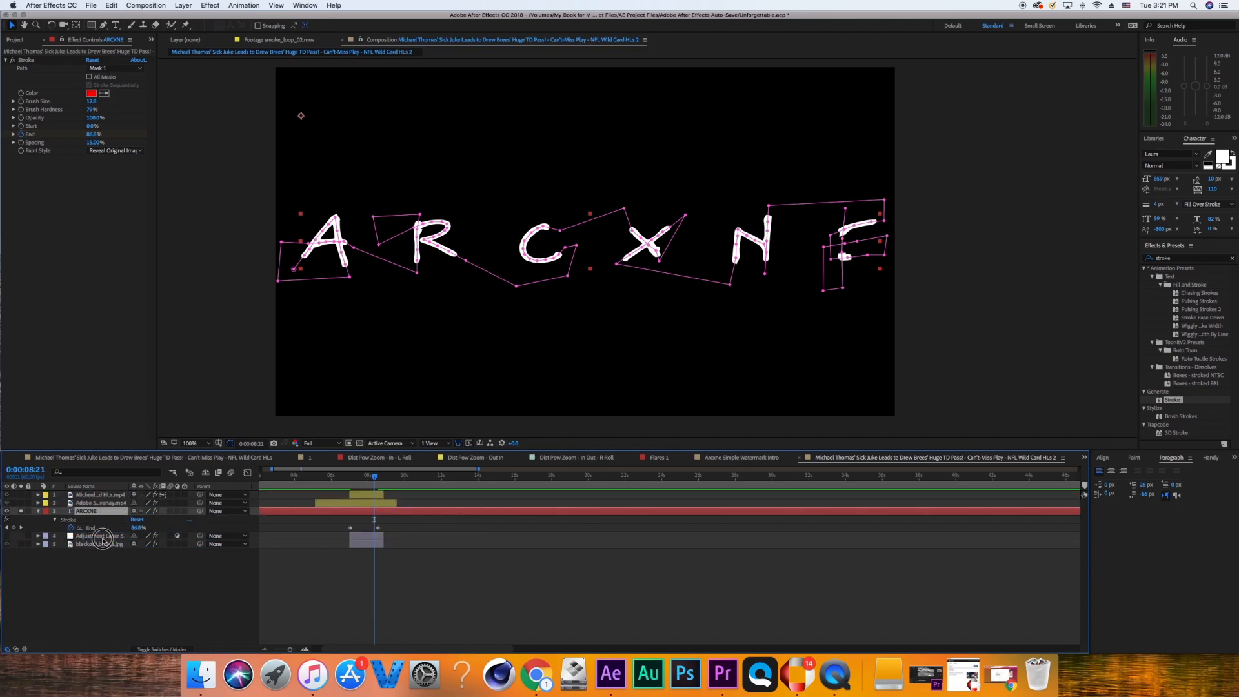
click(100, 535)
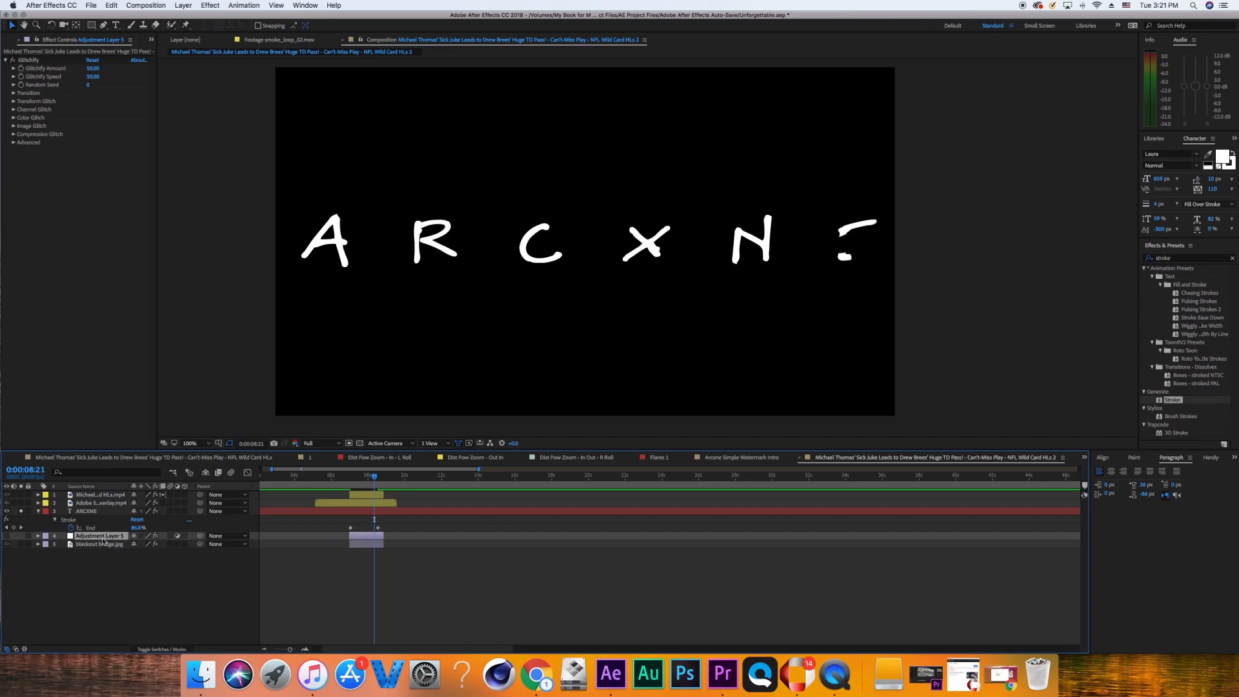
key(Delete)
Turn off solo on the ARCXNE layer and check the title behind the players at 0:00:08:13.
click(110, 510)
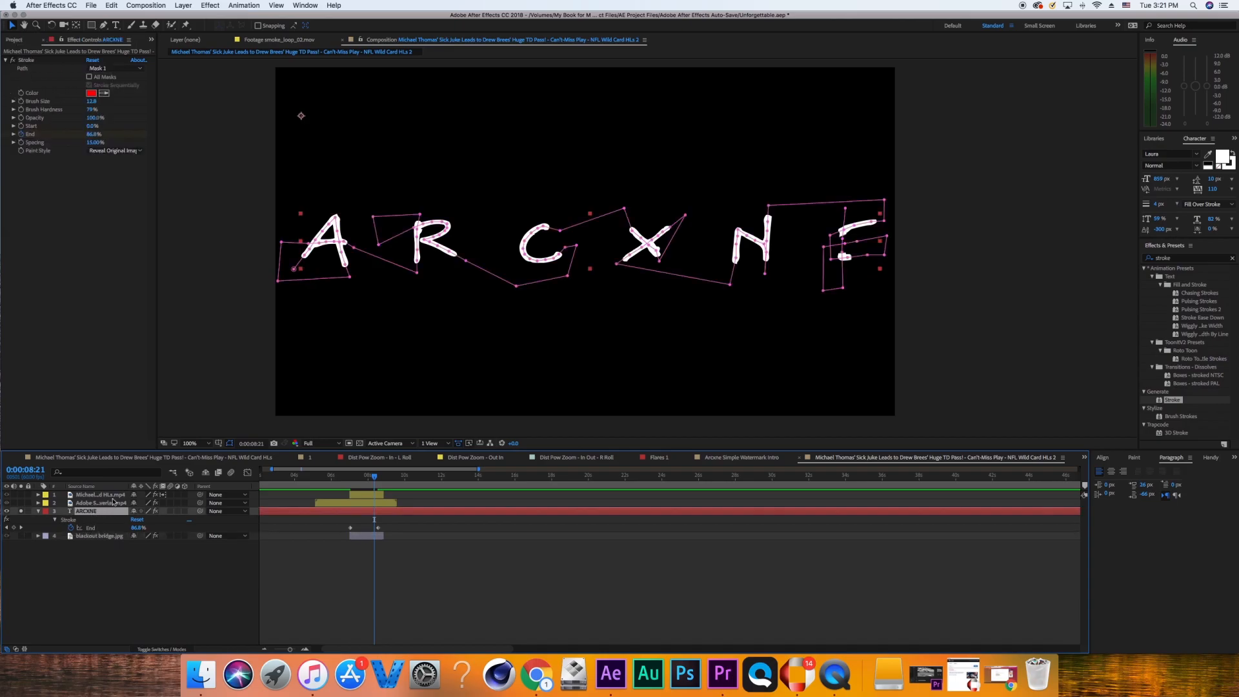
click(100, 495)
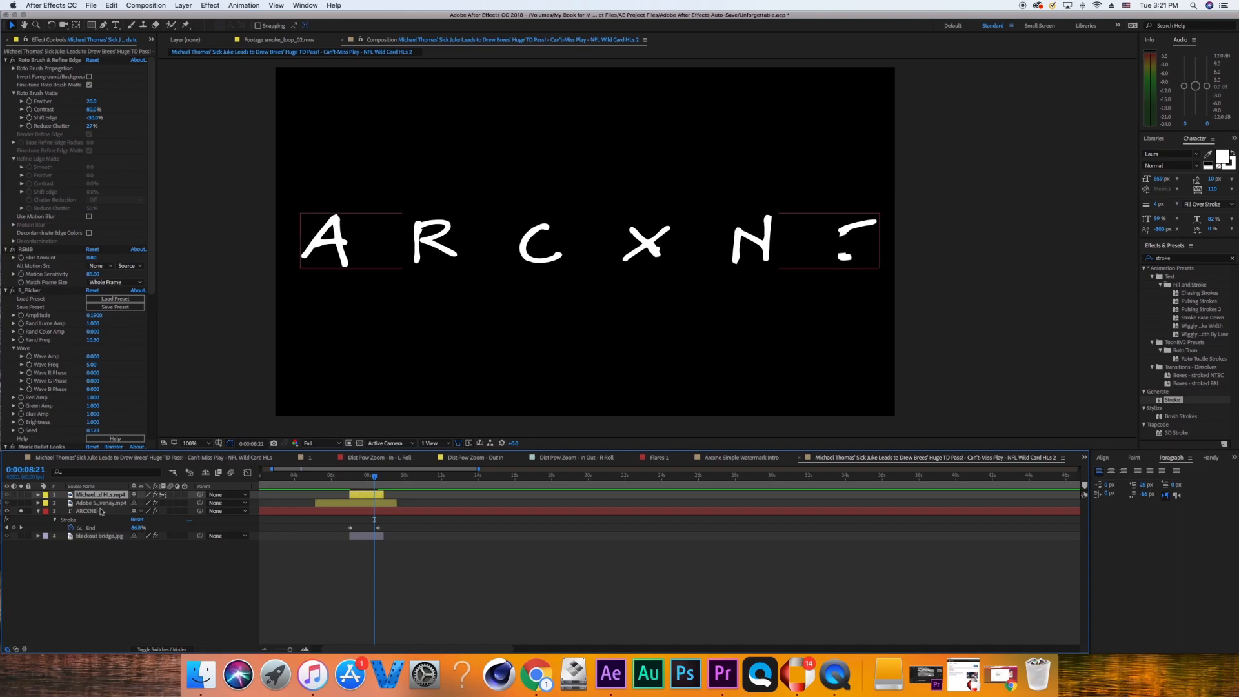
click(100, 511)
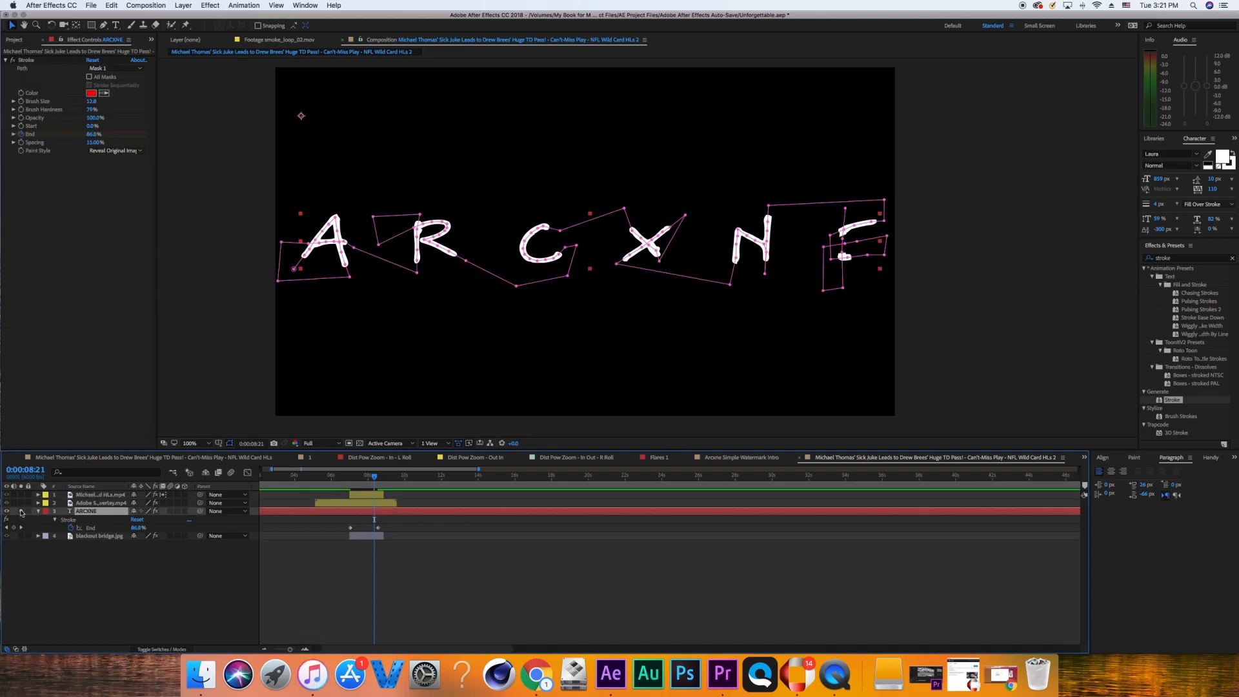
click(21, 511)
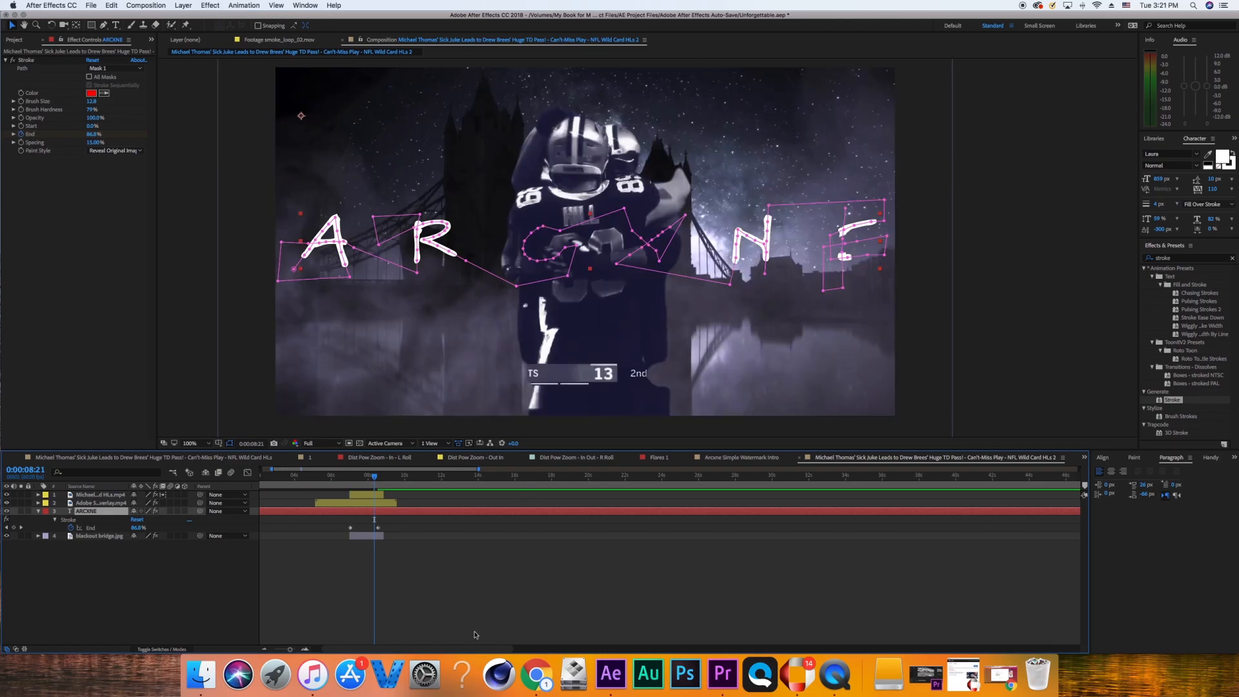
click(496, 584)
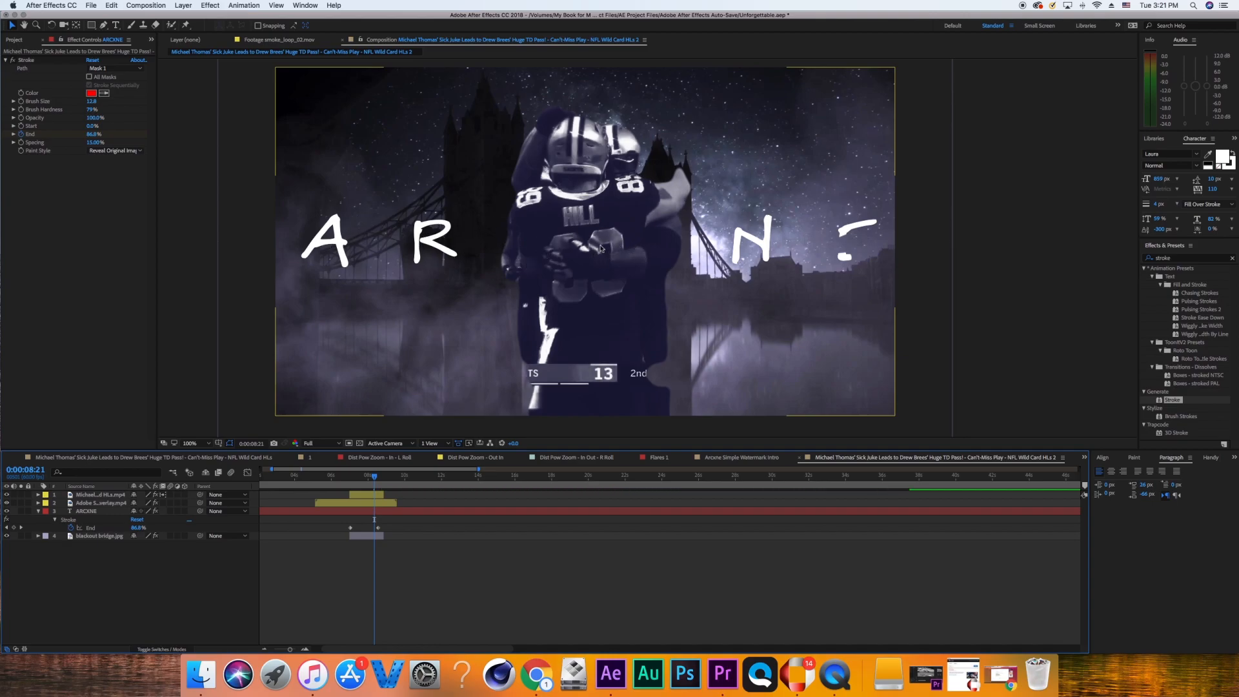
mouse_move(375, 476)
mouse_down()
mouse_move(349, 484)
mouse_move(371, 478)
mouse_up()
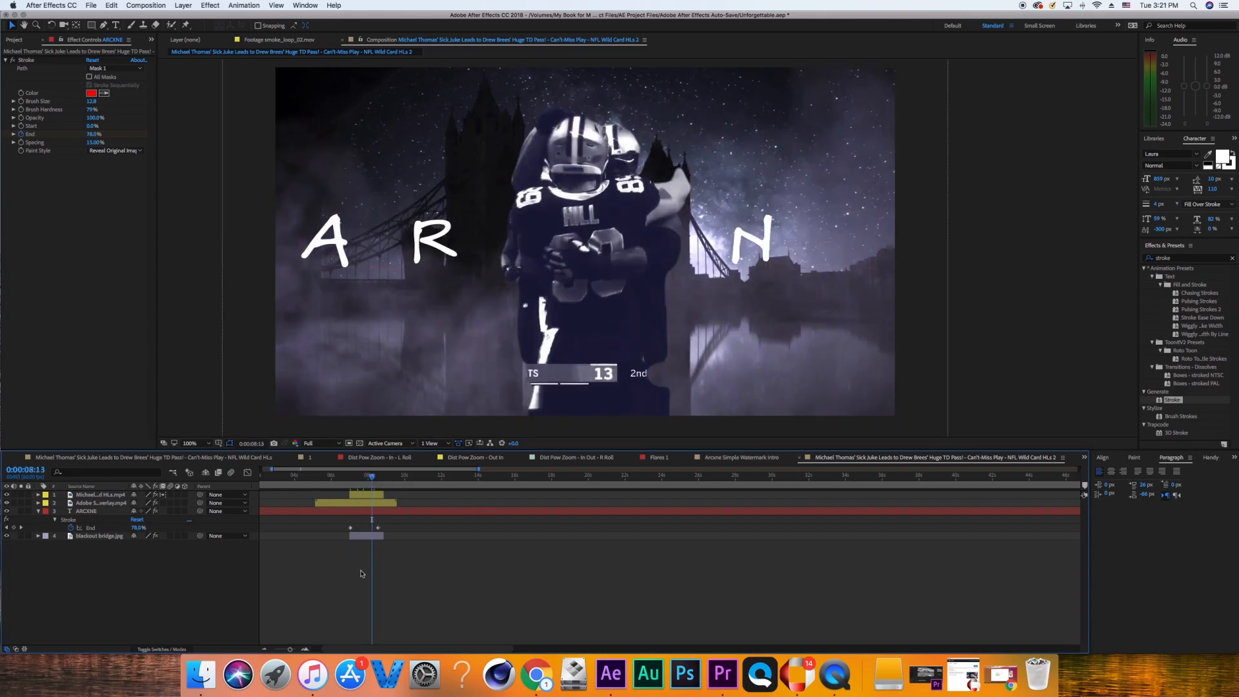
Clear the stroke search term from the effects search.
click(380, 513)
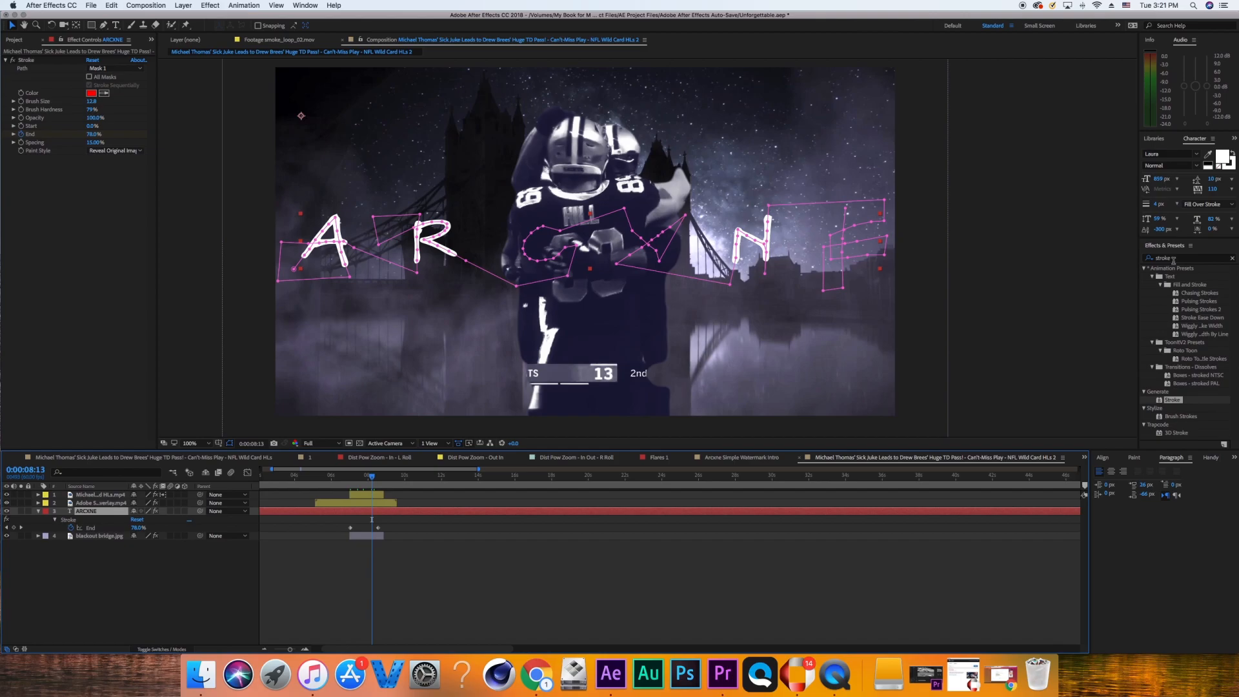
click(1176, 259)
key(BackSpace)
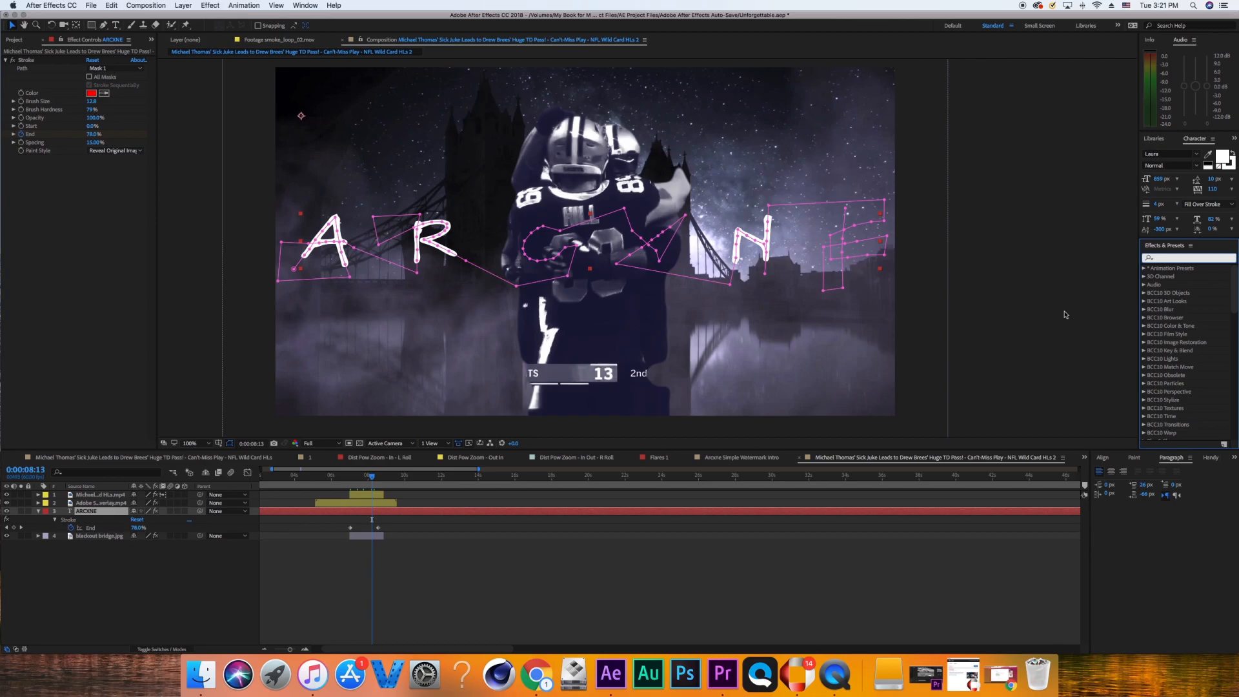
text(t)
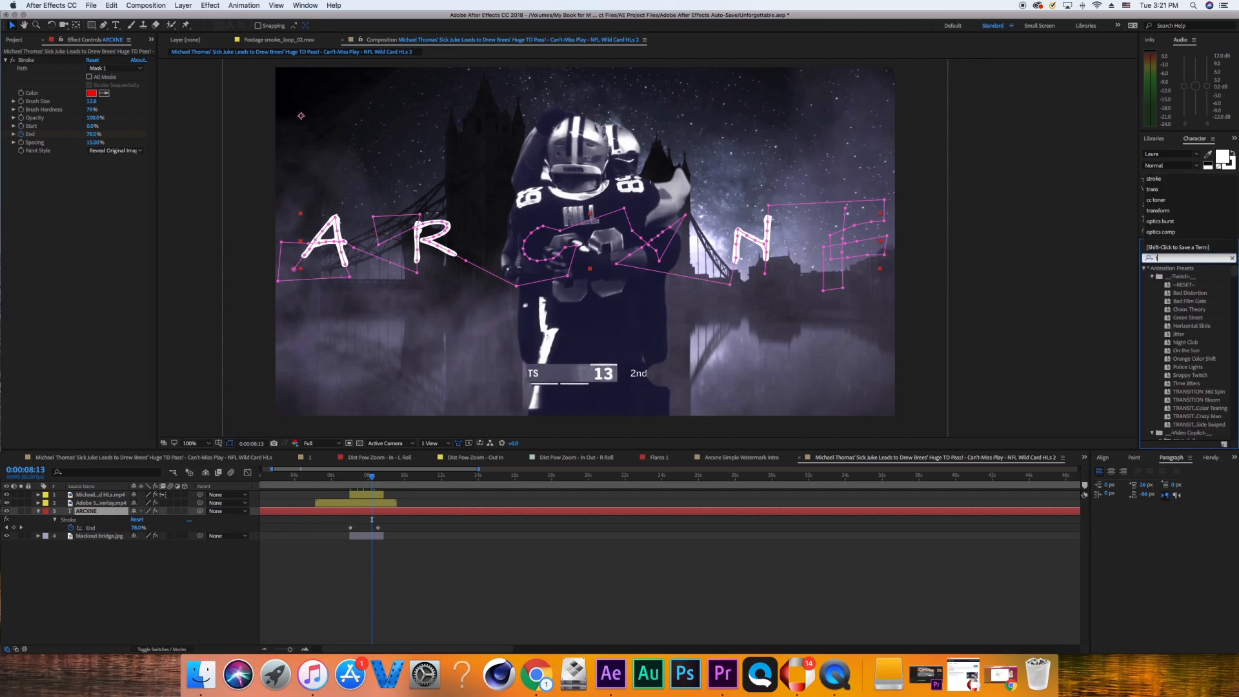
key(BackSpace)
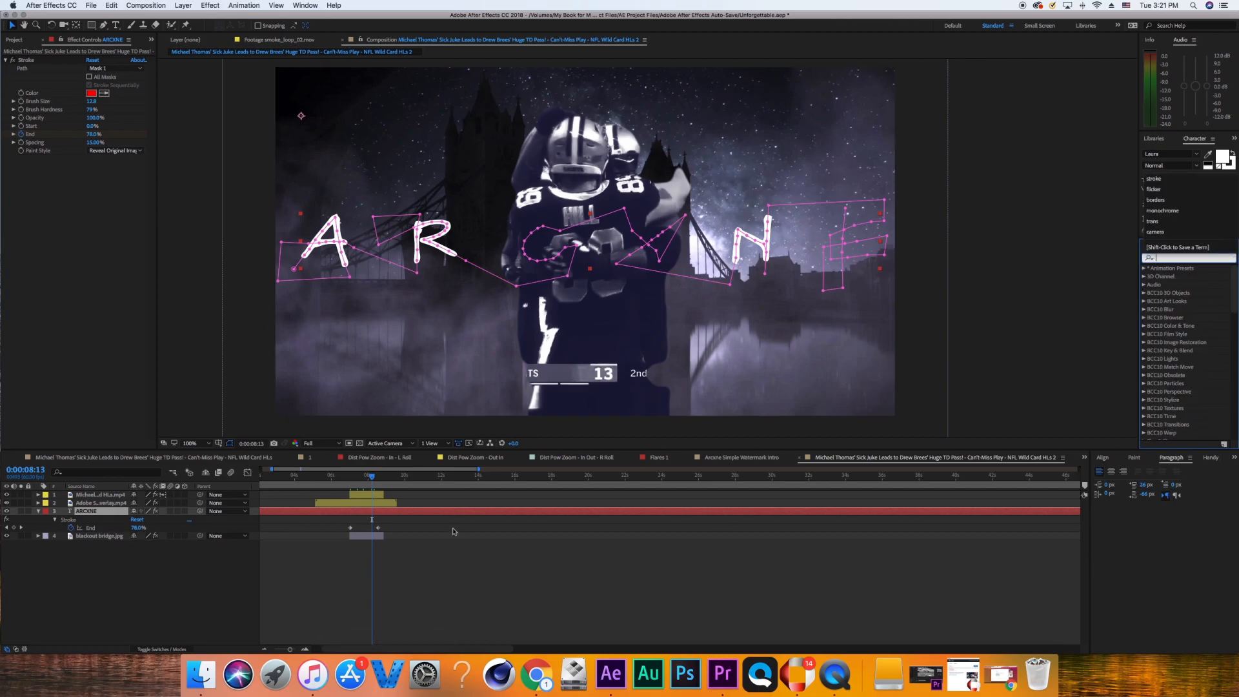
Create a new adjustment layer and place it directly beneath the ARCXNE layer.
click(431, 584)
click(183, 5)
mouse_move(193, 17)
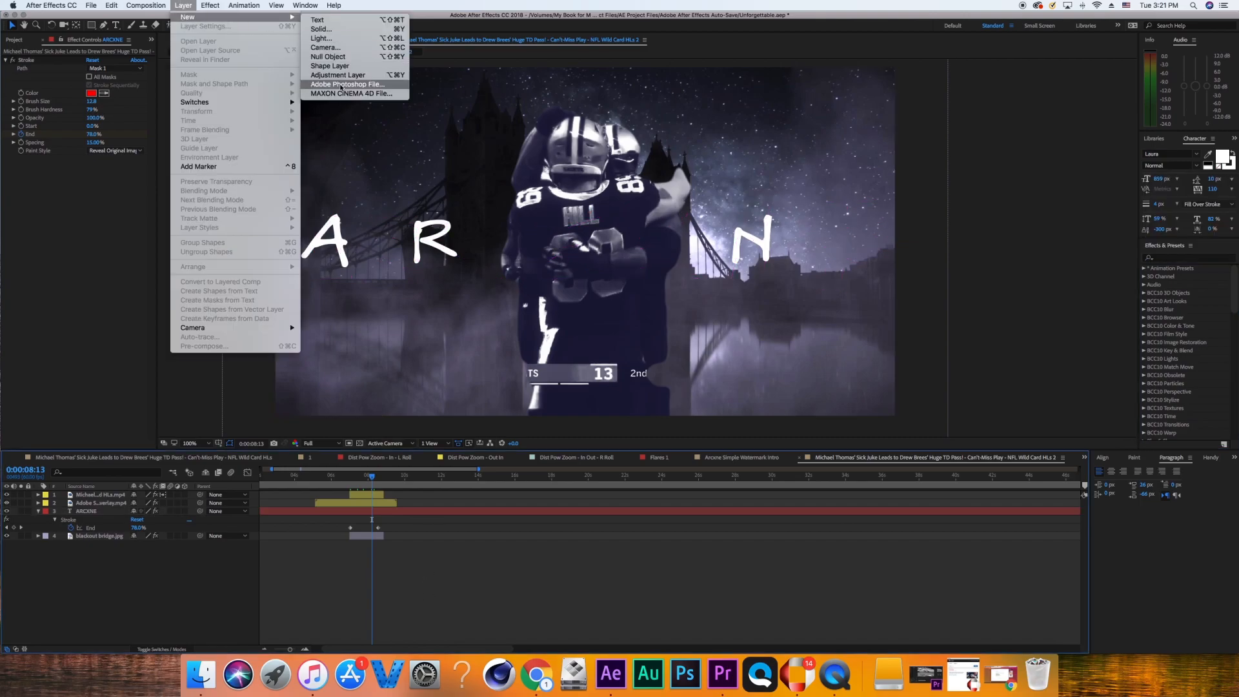
click(371, 75)
drag(104, 498, 118, 541)
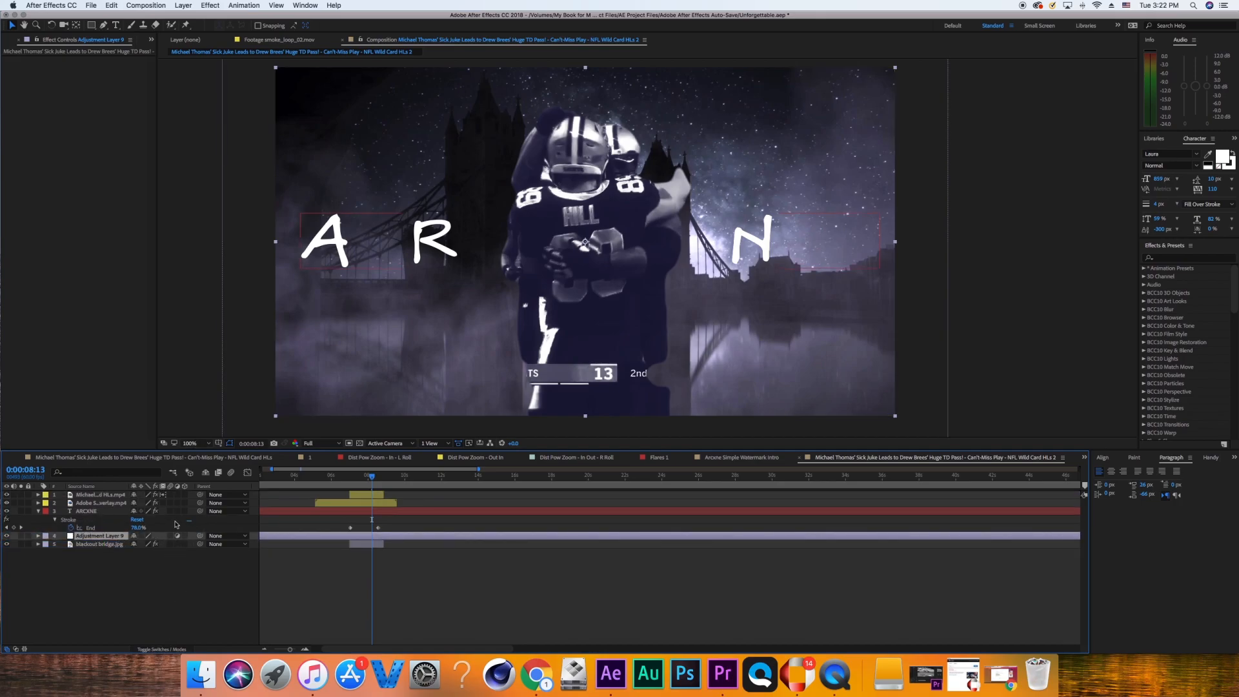
Set the new adjustment layer's track matte to Alpha Matte "ARCXNE".
click(156, 650)
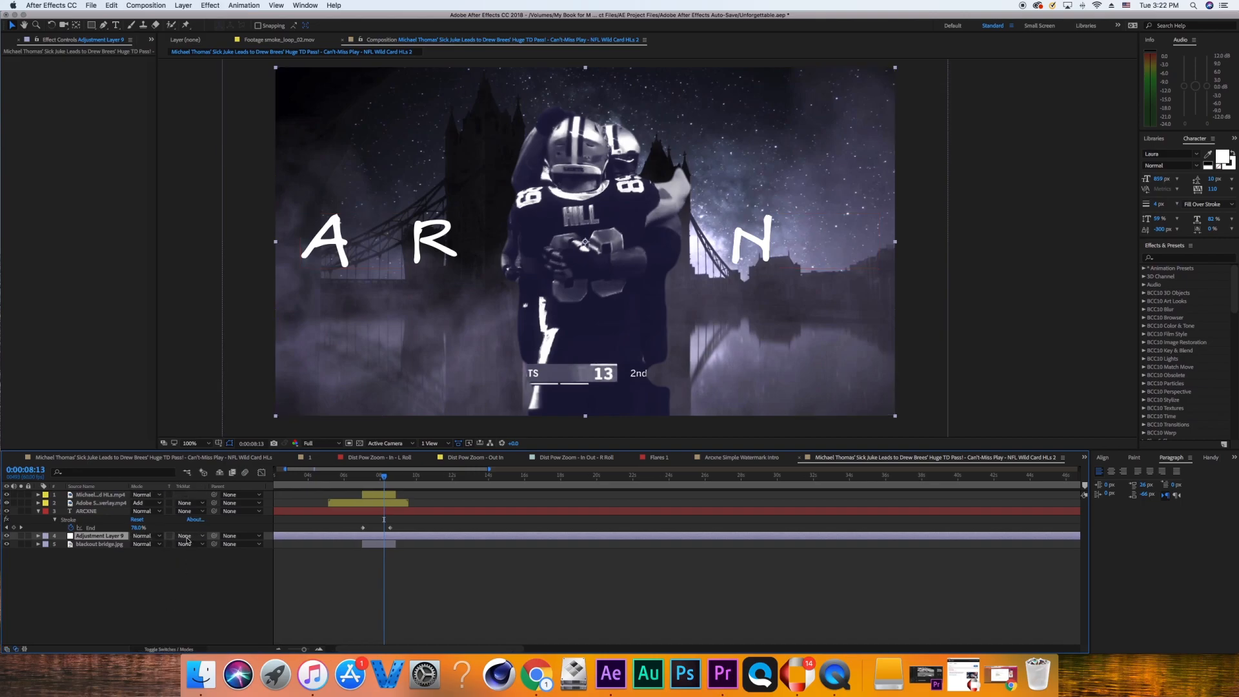
click(186, 538)
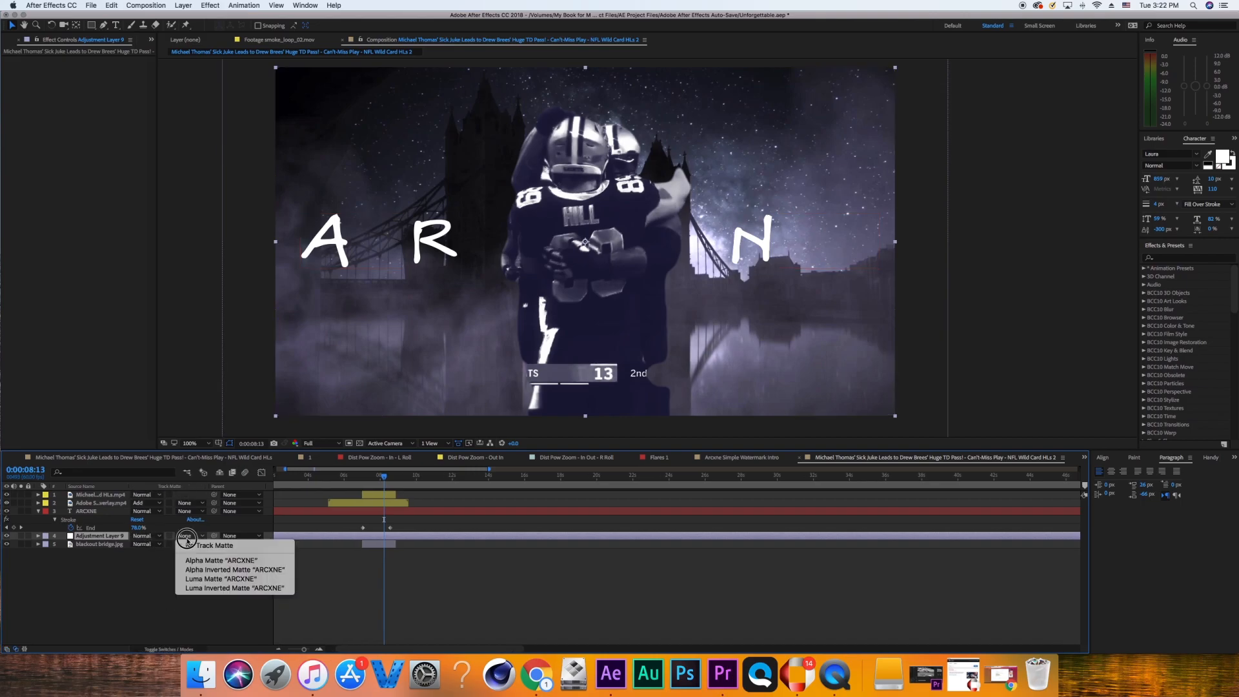
click(226, 561)
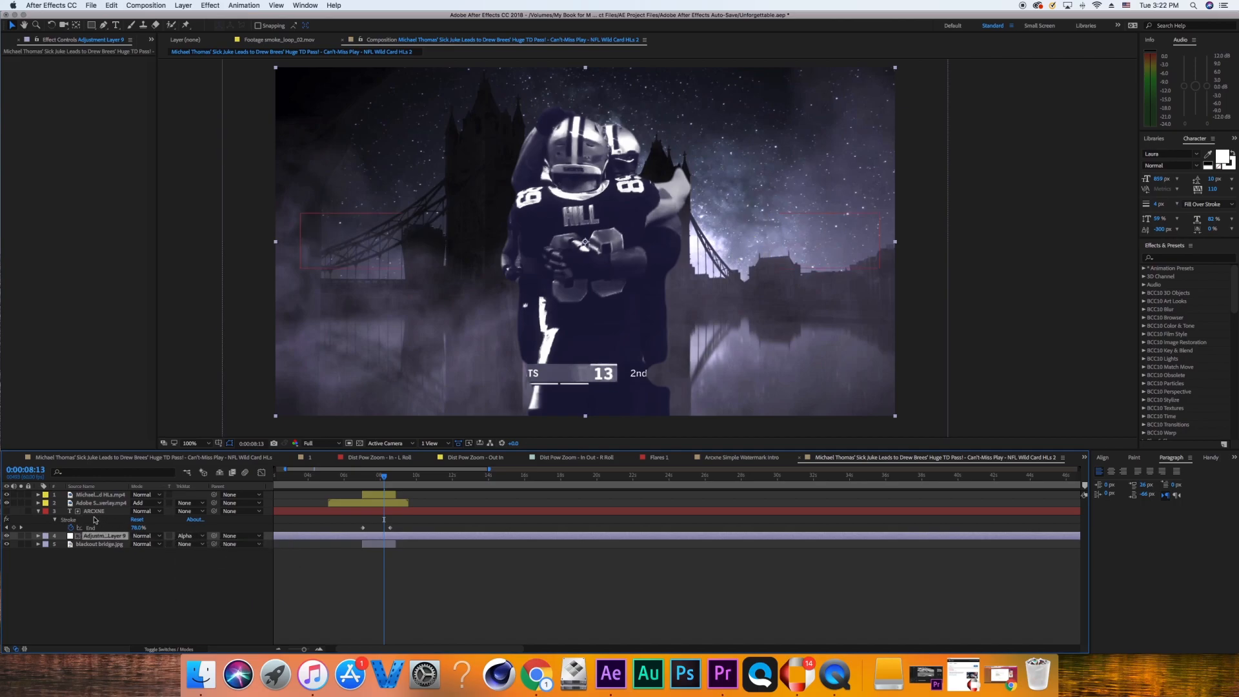
Search the effects for "text" and apply the AF "Tran…ow Text" glow preset to the adjustment layer.
click(1216, 256)
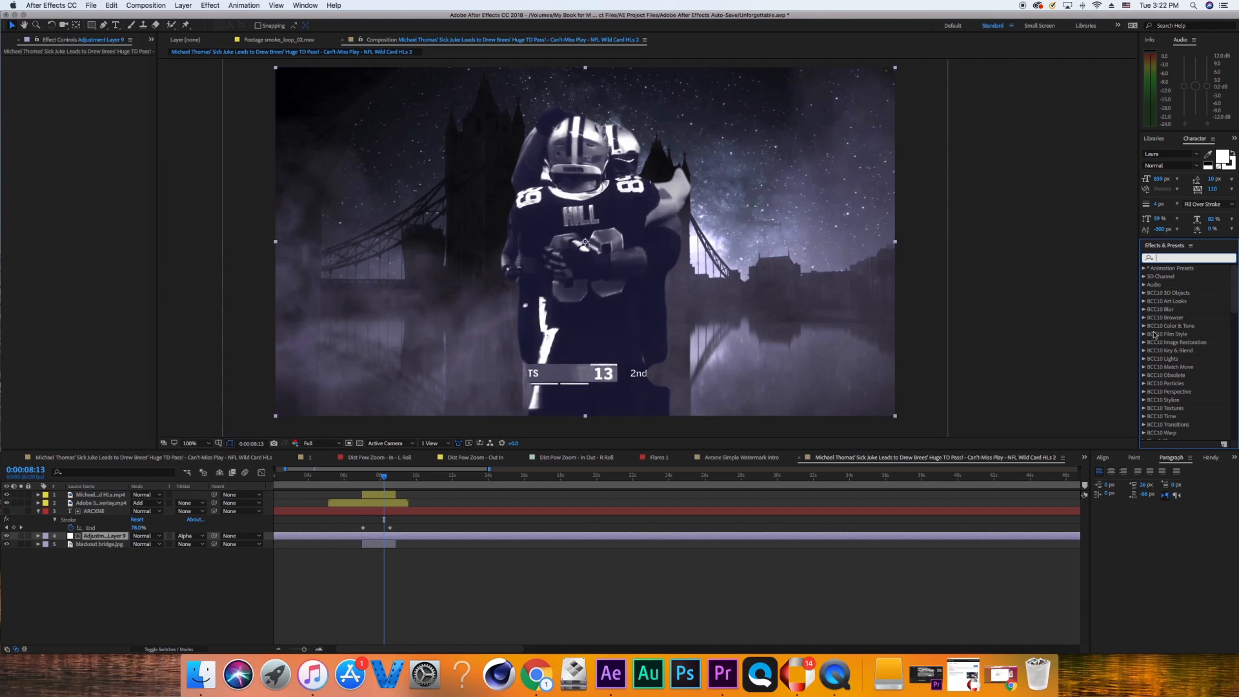
text(text)
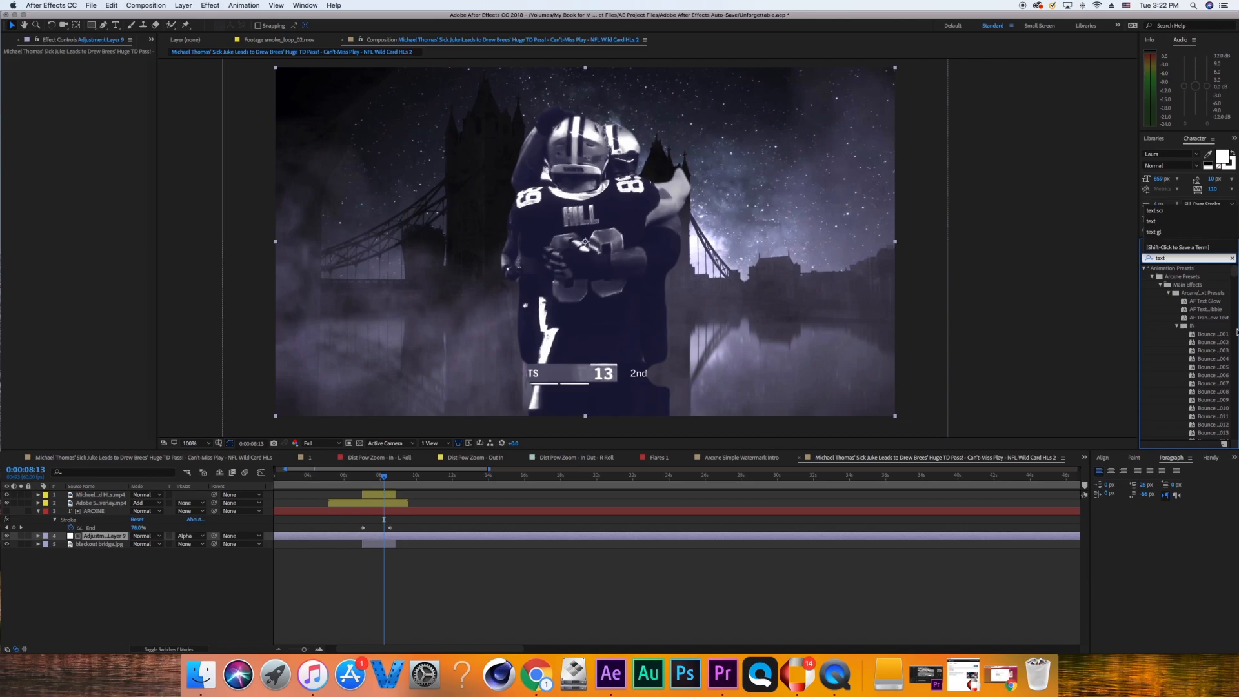
double_click(1212, 321)
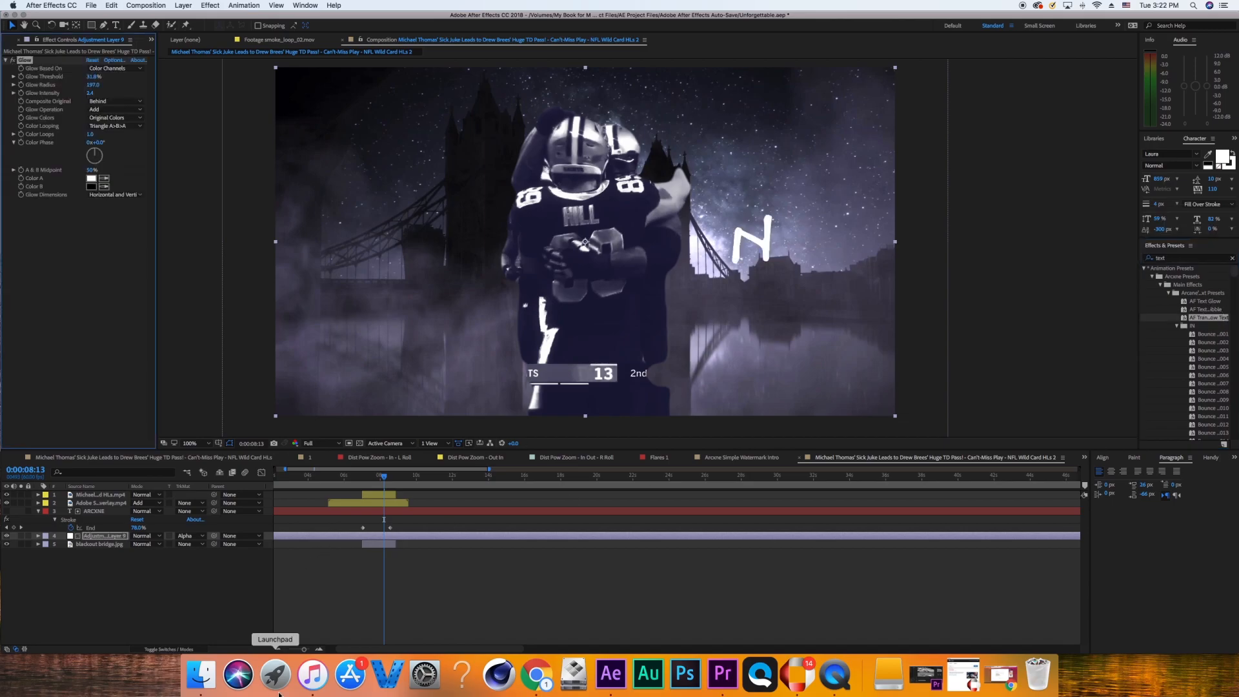
Check the glow at several frames and lower the Glow Threshold at 0:00:08:24 so the dark letters of the title show.
click(433, 584)
drag(382, 479, 380, 478)
click(386, 538)
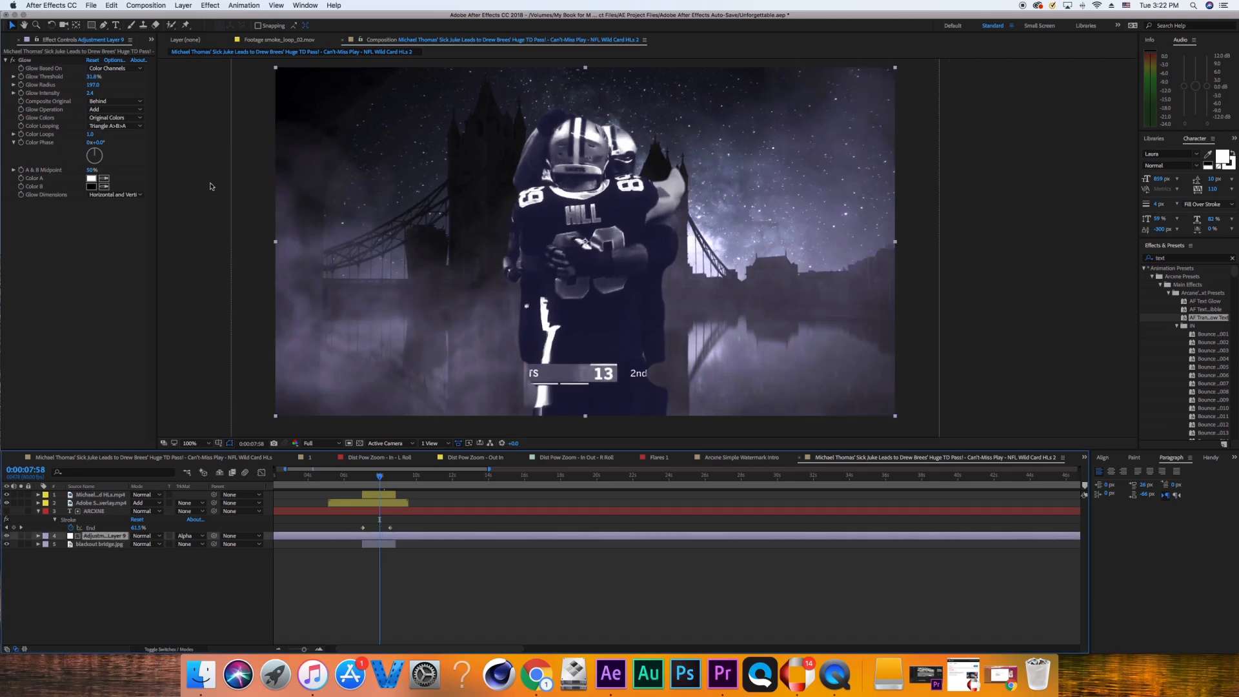
click(387, 476)
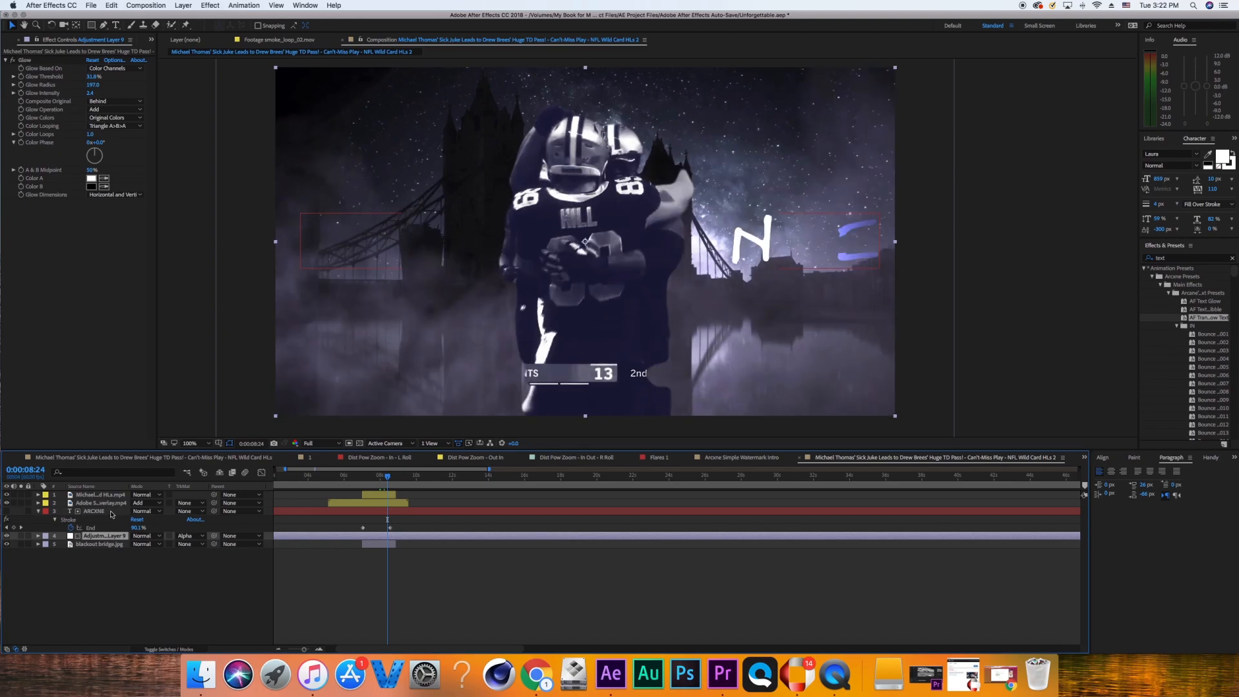
mouse_move(94, 76)
mouse_down()
mouse_move(36, 97)
mouse_move(90, 78)
mouse_up()
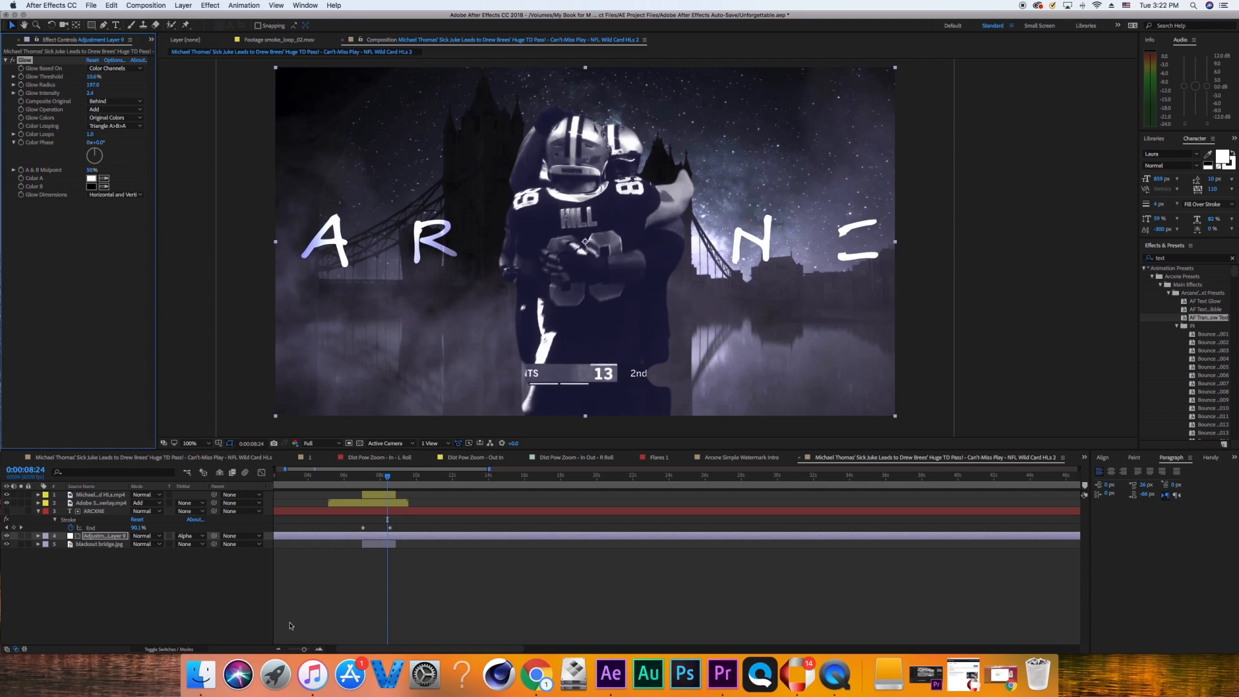
Set the adjustment layer's opacity to 73%.
key(t)
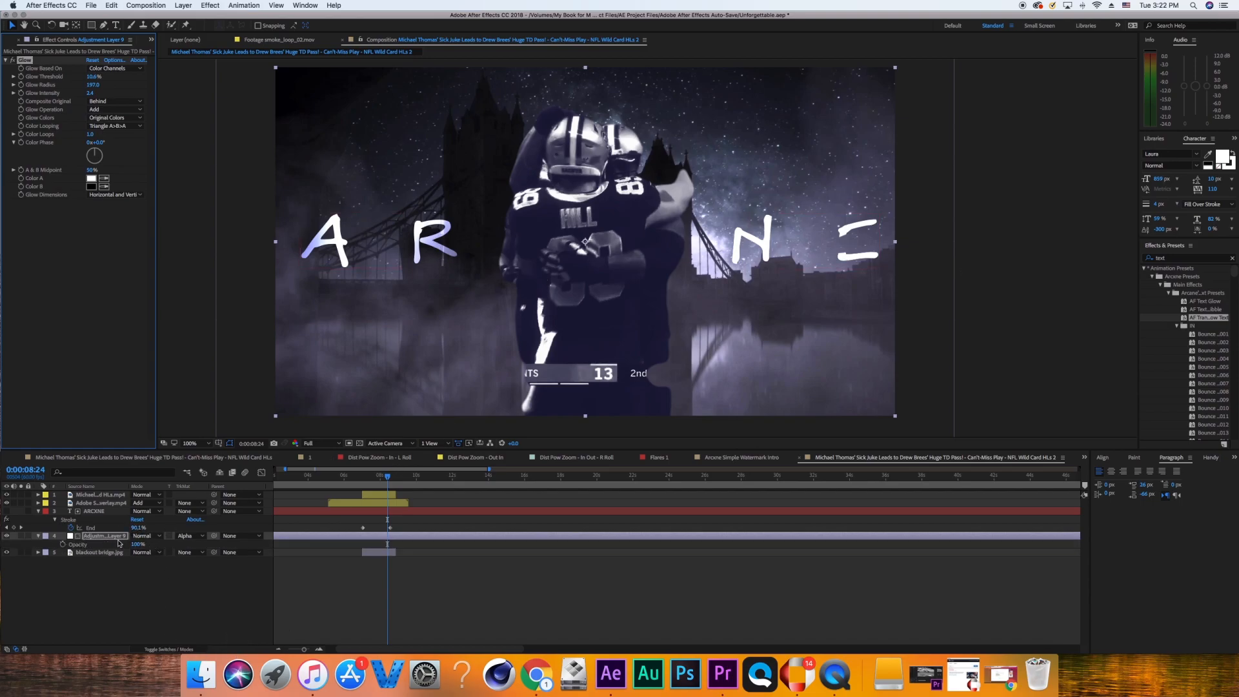
drag(137, 545, 131, 550)
click(503, 591)
Scrub through the football clip to preview the glowing title writing on behind the players.
drag(383, 471, 390, 481)
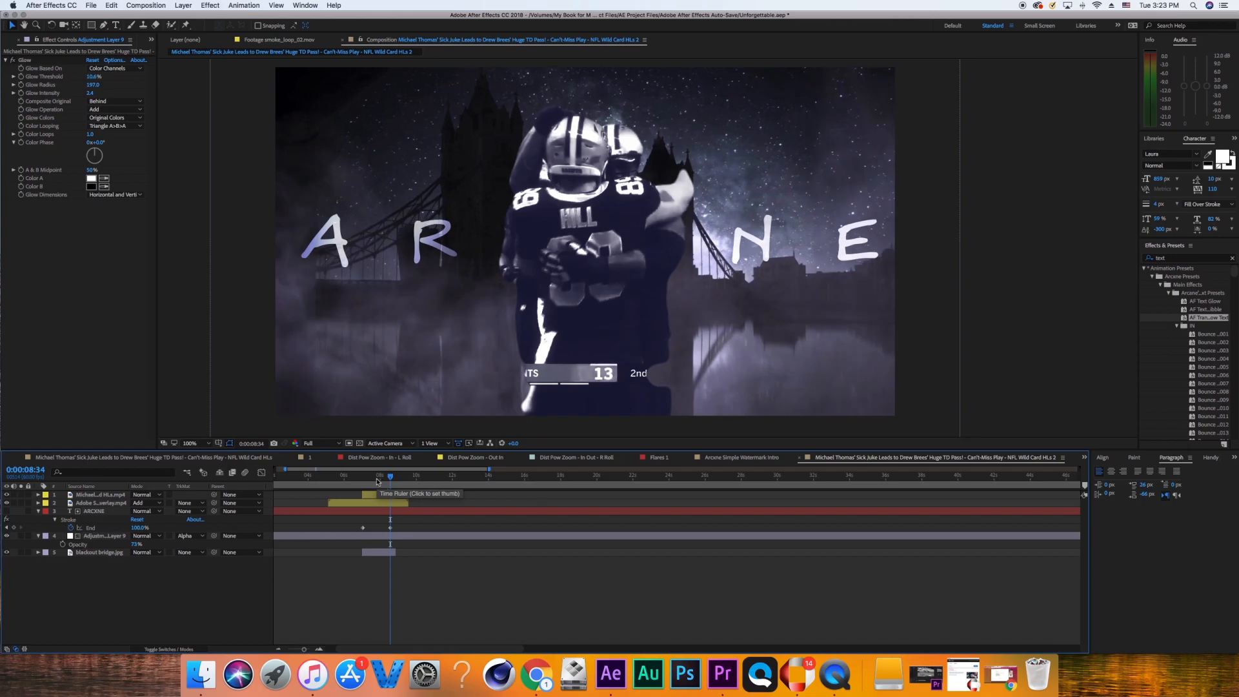
drag(374, 478, 386, 478)
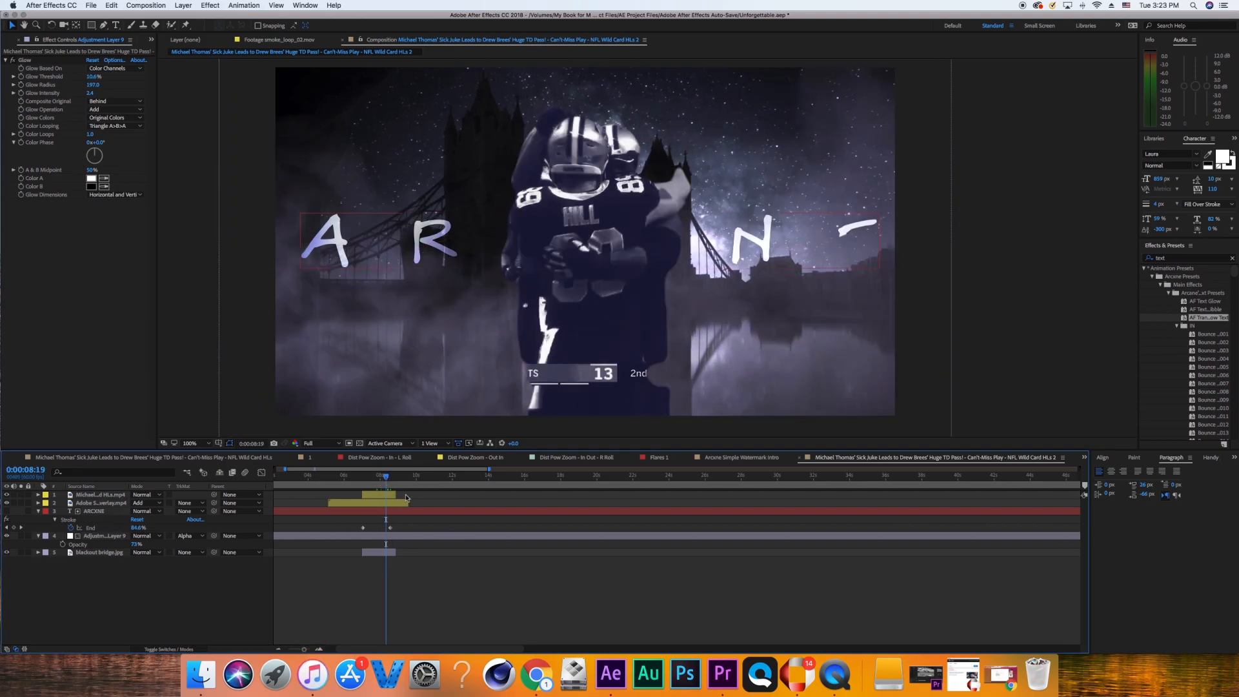
click(363, 475)
drag(363, 476, 371, 478)
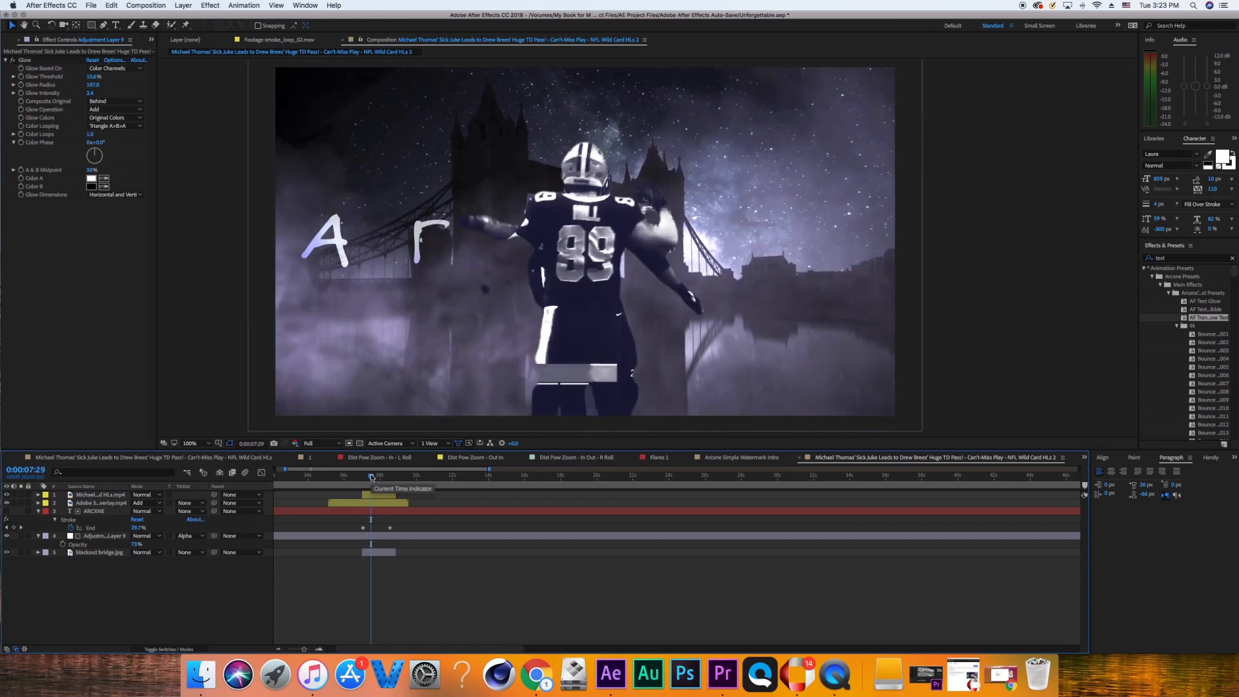
click(372, 478)
drag(371, 478, 375, 477)
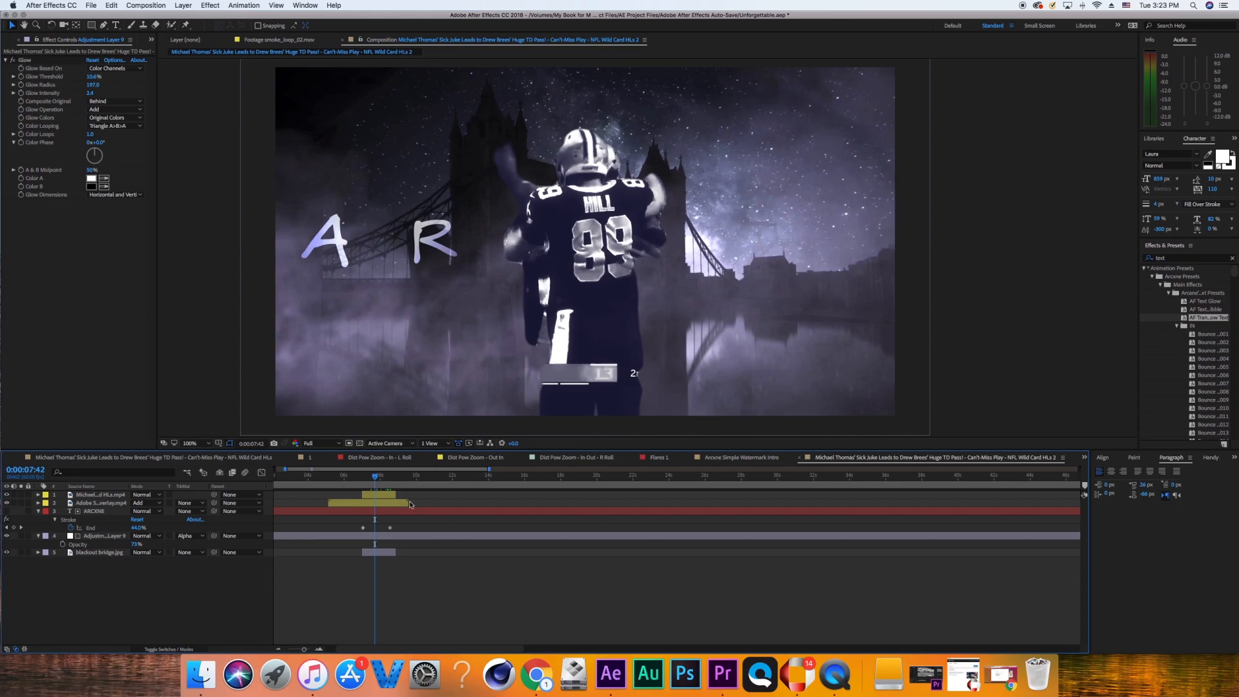
click(378, 481)
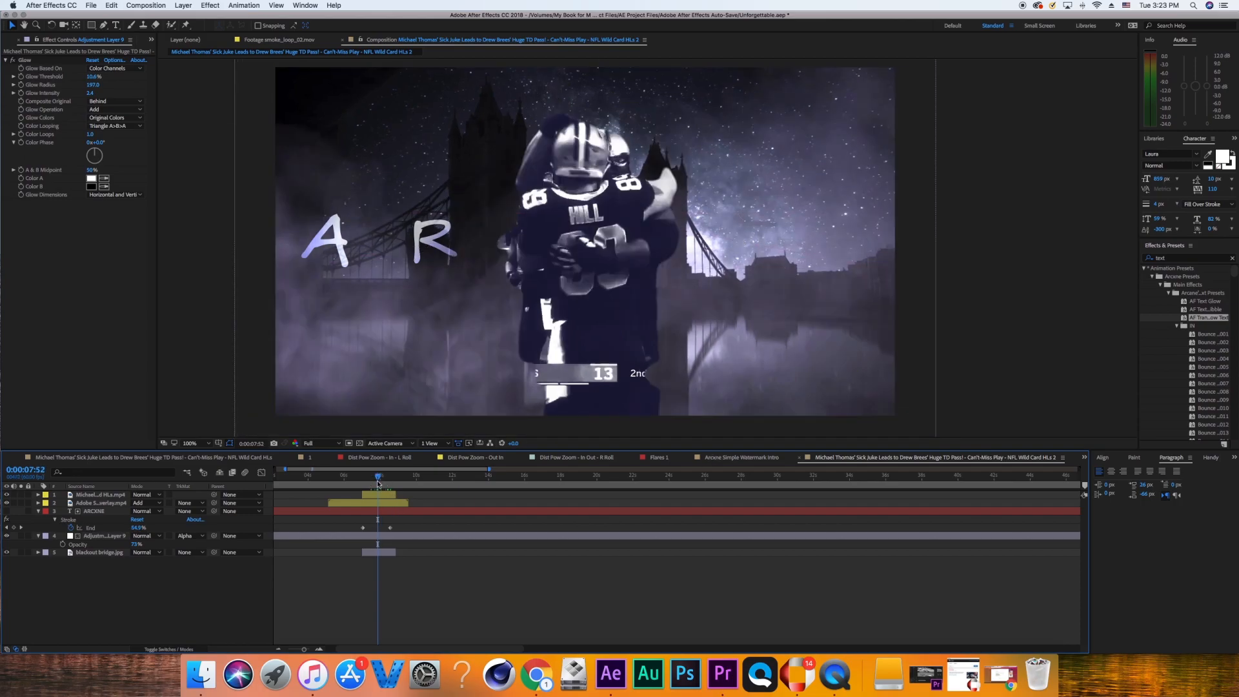